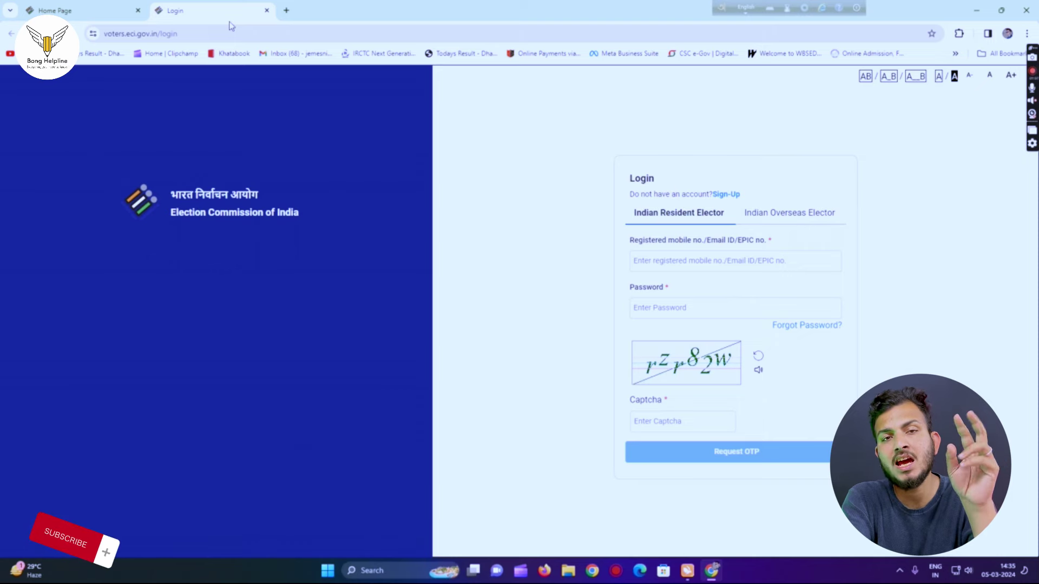
Step: Bring up the Windows search panel over the portal login page
left_click(403, 566)
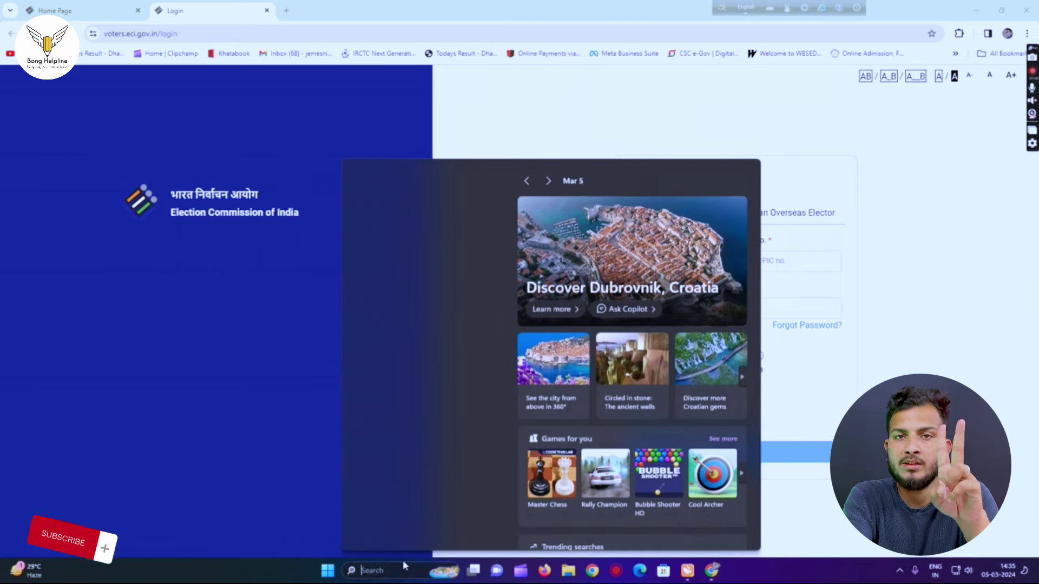
Step: Launch Epic Pen from recent apps and dismiss its update-available notice
key("Up")
key("Up")
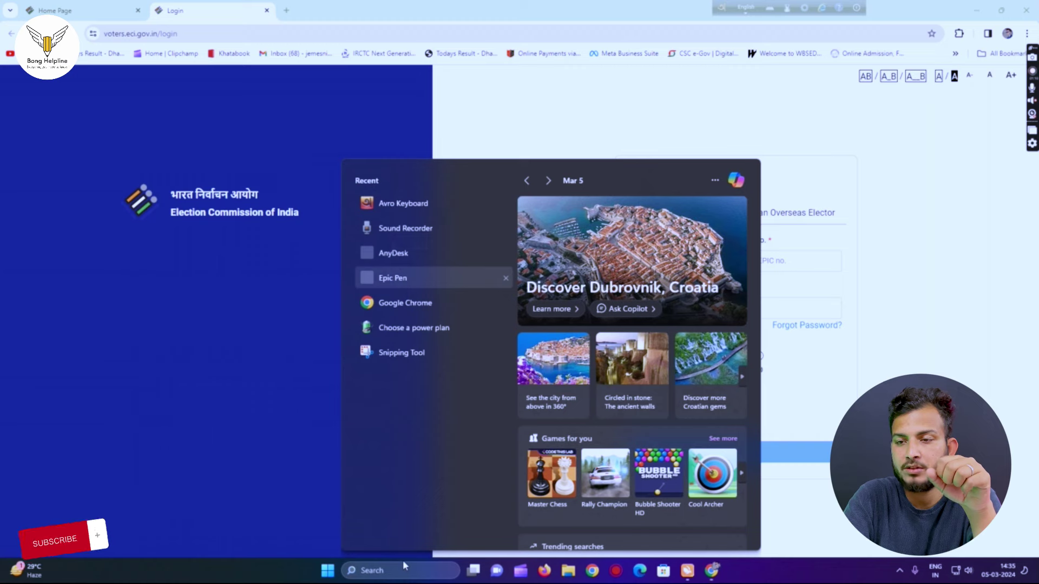
key("Return")
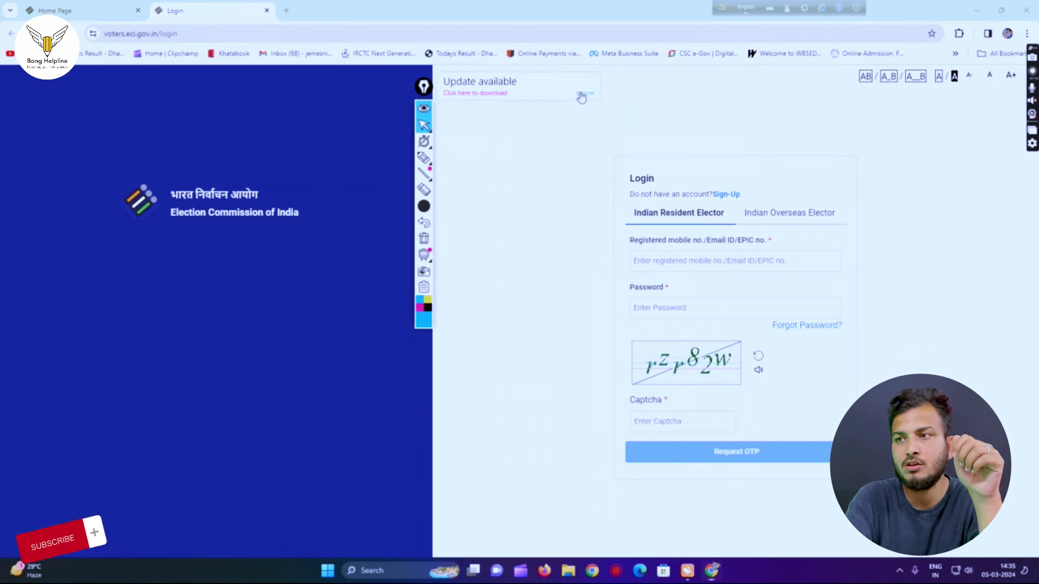
left_click(584, 94)
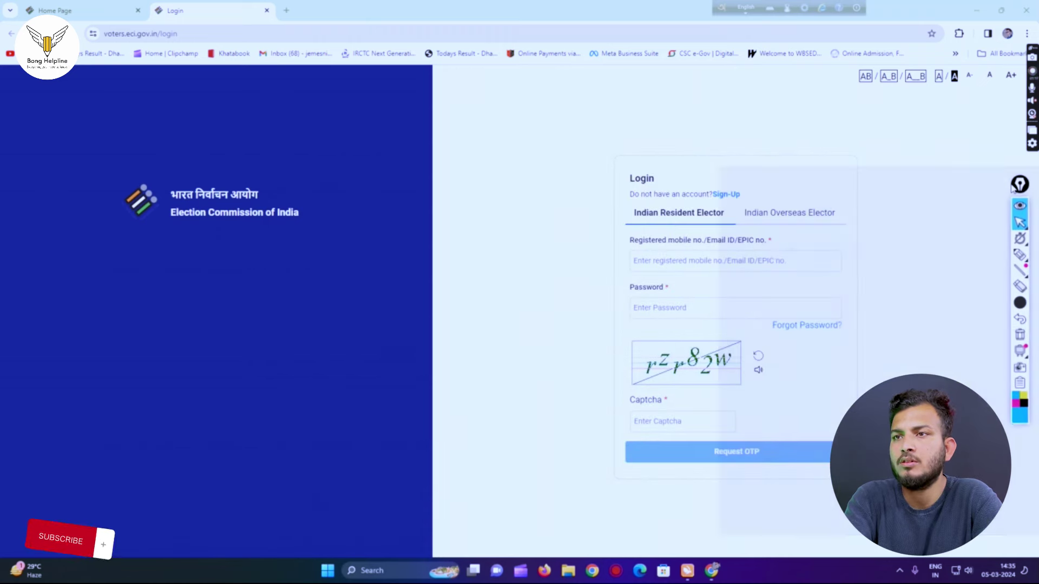
Step: Highlight the Sign-Up link, then erase the highlight
left_click(1020, 255)
left_click_drag(728, 175, 730, 175)
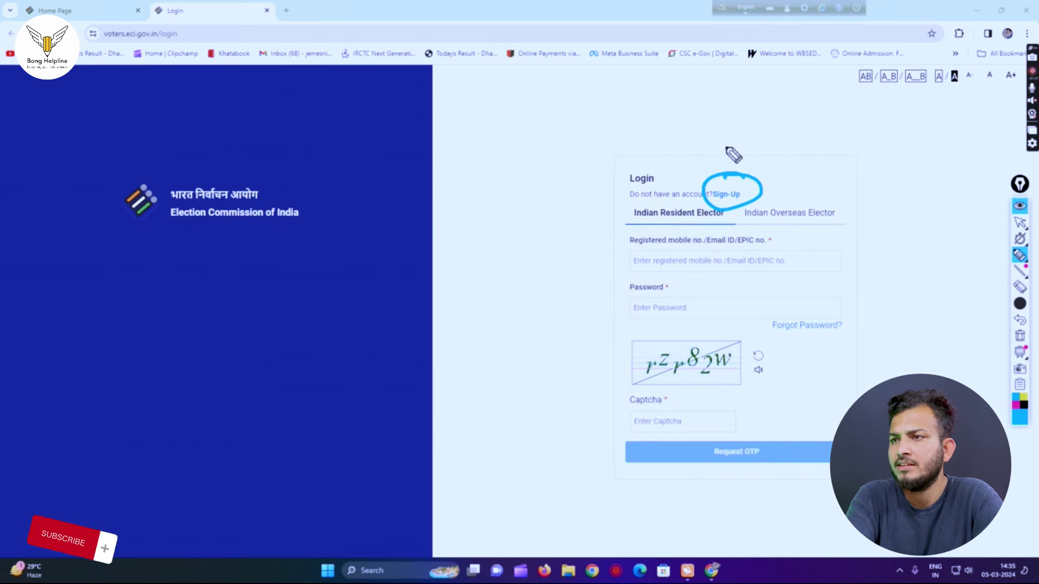
key("e")
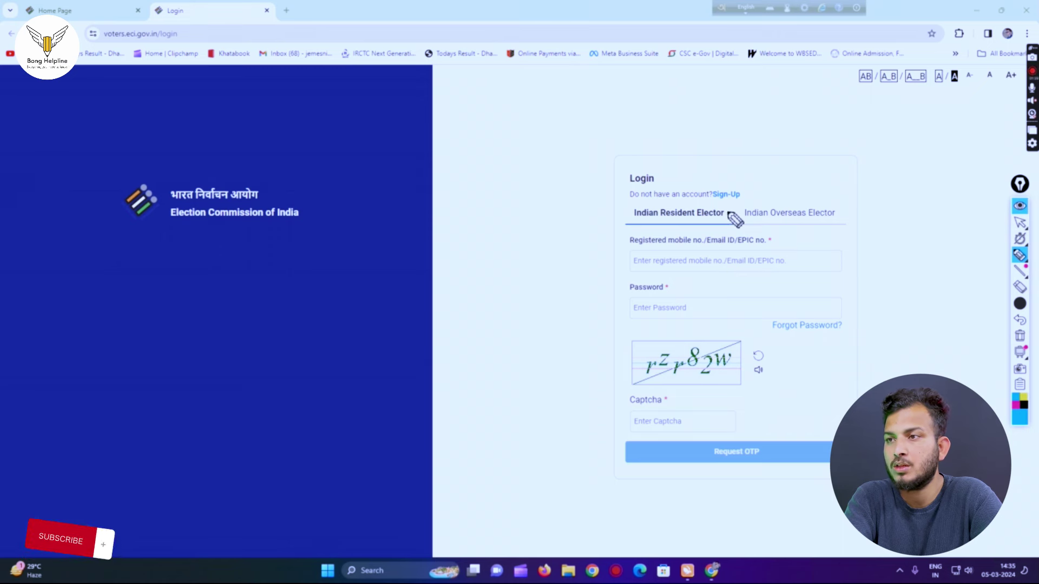
Step: Pen-mark Sign-Up, the login, Password and Captcha fields and Request OTP, then erase them
key("p")
mouse_move(728, 210)
left_mouse_down()
mouse_move(719, 195)
mouse_move(749, 205)
left_mouse_up()
left_click_drag(615, 274, 691, 251)
left_click_drag(622, 313, 695, 294)
left_click_drag(643, 429, 698, 411)
mouse_move(782, 437)
left_mouse_down()
mouse_move(728, 469)
mouse_move(791, 447)
mouse_move(747, 480)
mouse_move(668, 398)
mouse_move(651, 251)
mouse_move(712, 206)
left_mouse_up()
key("e")
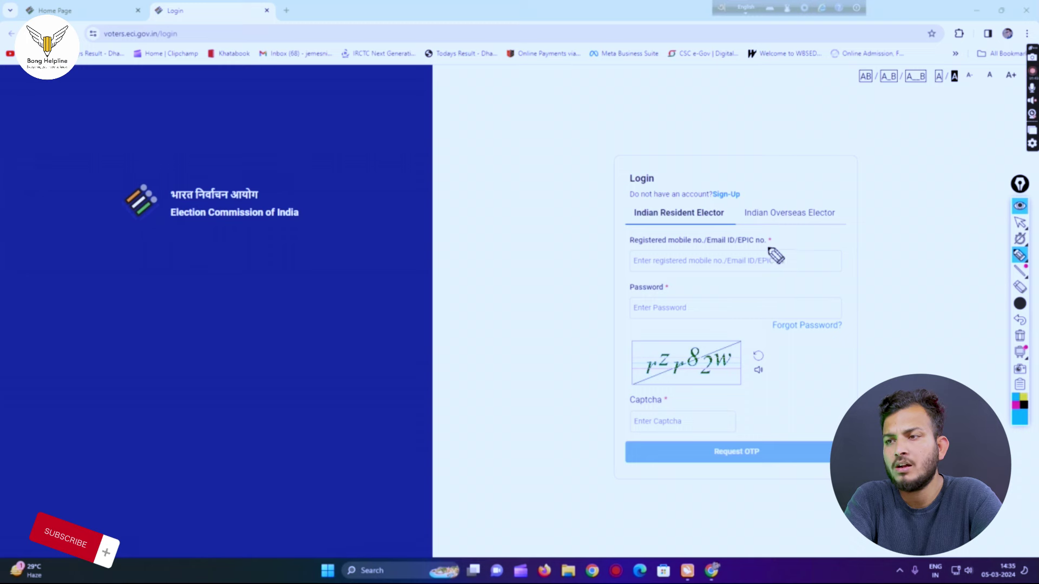
left_click(1020, 224)
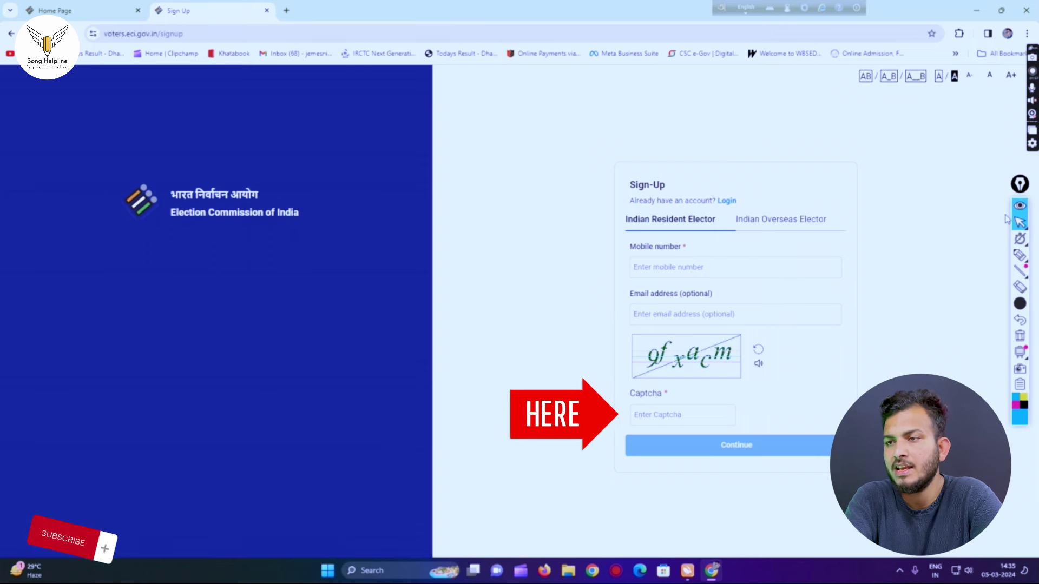
Step: Mark the optional Email address field, erase it, and return to normal page interaction
left_click(1020, 255)
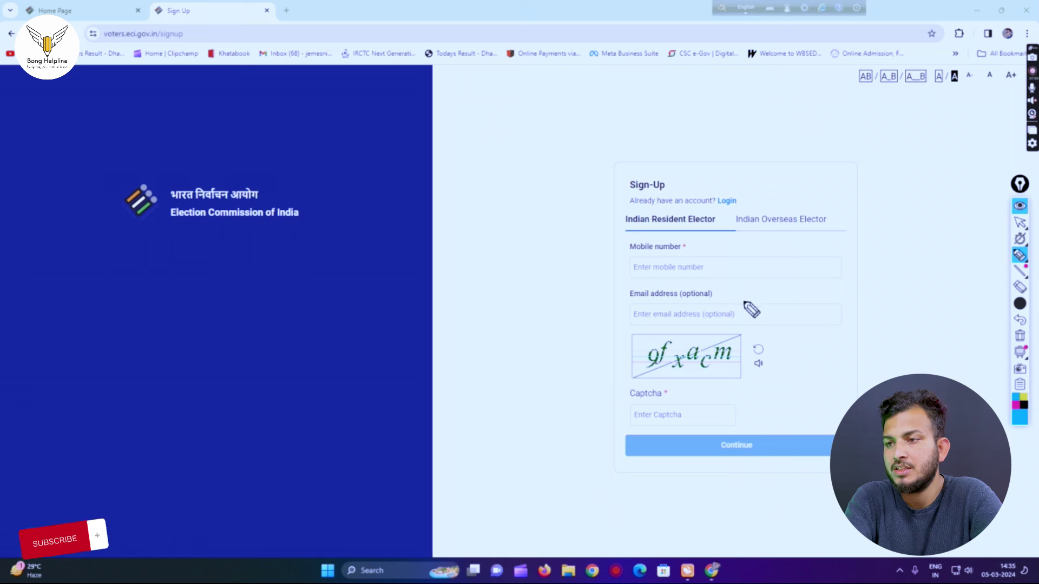
mouse_move(728, 300)
left_mouse_down()
mouse_move(775, 291)
mouse_move(671, 314)
left_mouse_up()
key("e")
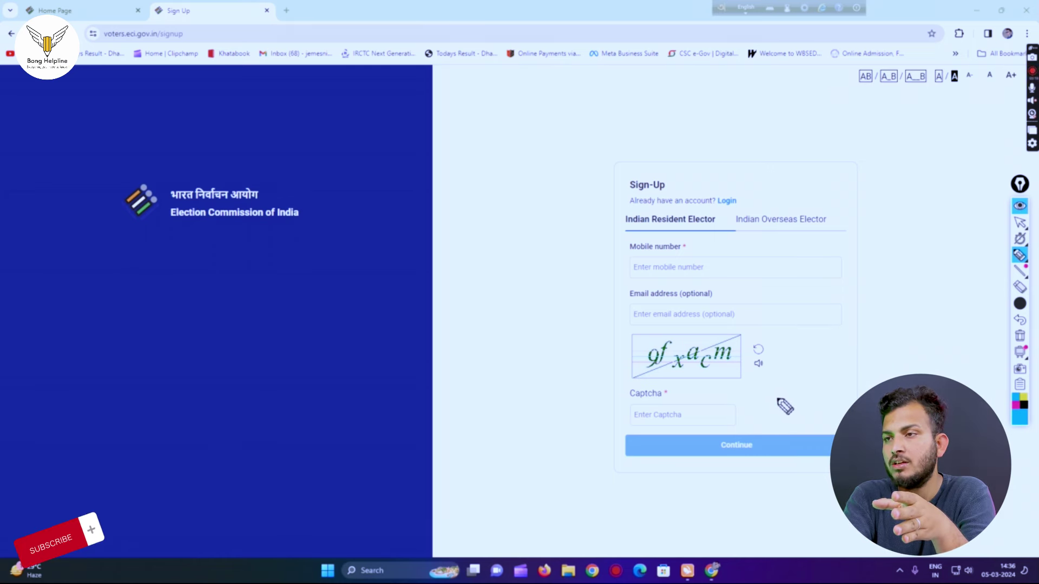
left_click(984, 223)
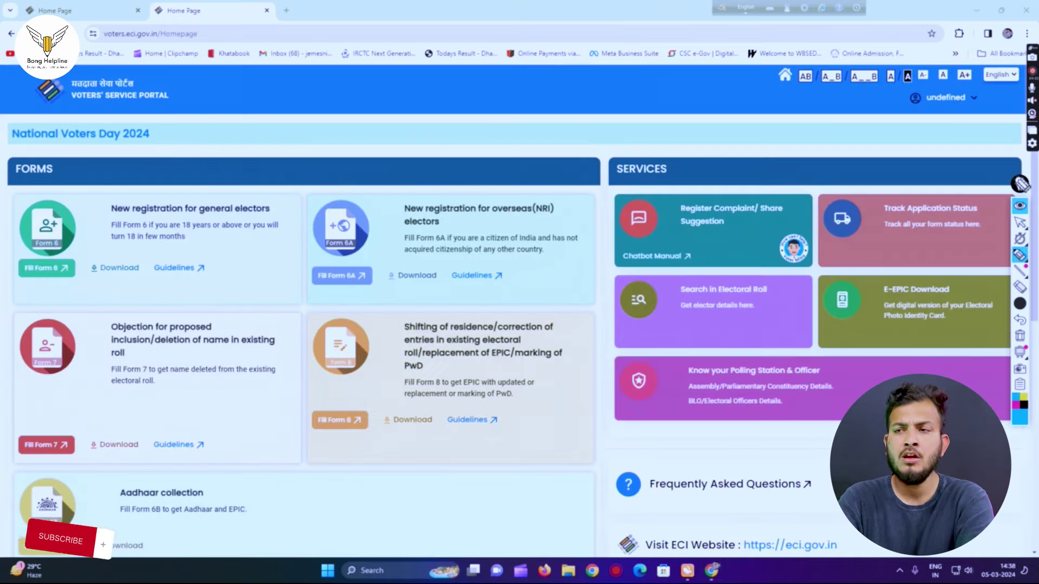
left_click(1020, 222)
Step: Open Search in Electoral Roll, scroll through it, then close that tab
left_click(709, 303)
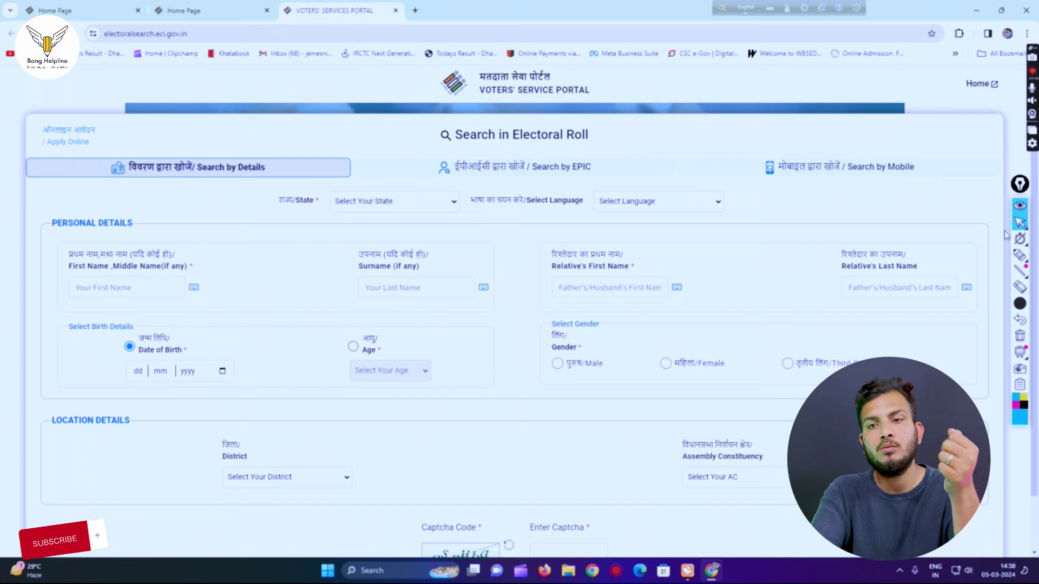
scroll(520, 311, "down", 1)
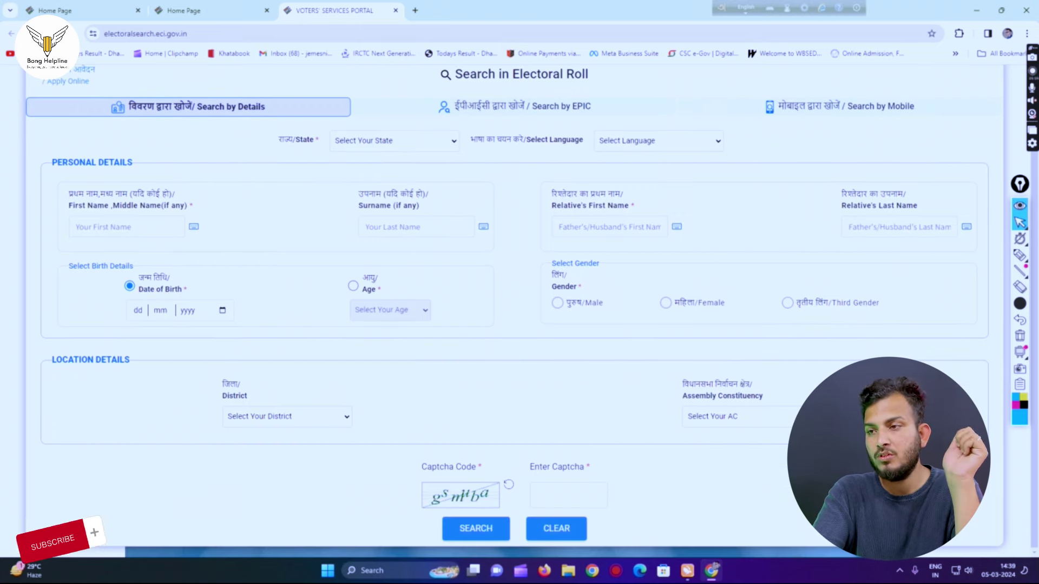
left_click(396, 11)
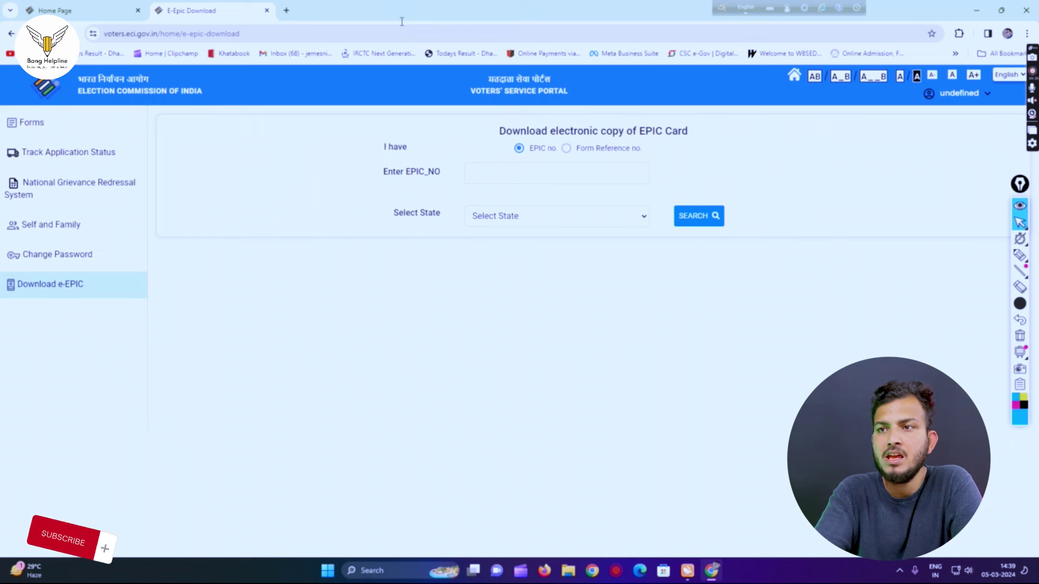
Step: Enter the elector's EPIC number, choose West Bengal as the state, and submit the search
key("Tab")
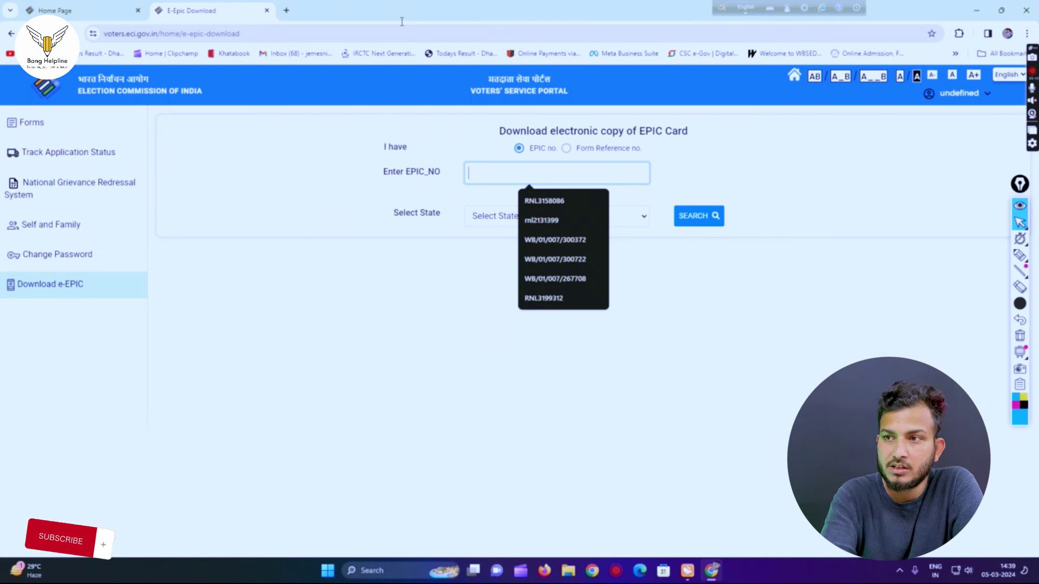
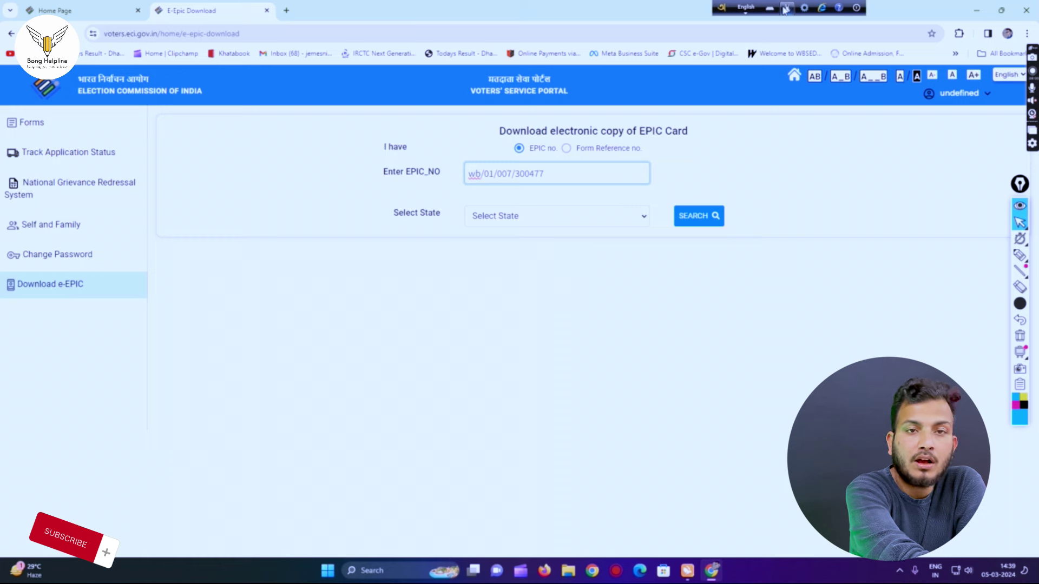
key("Tab")
key("alt+Down")
key("Down")
key("Down")
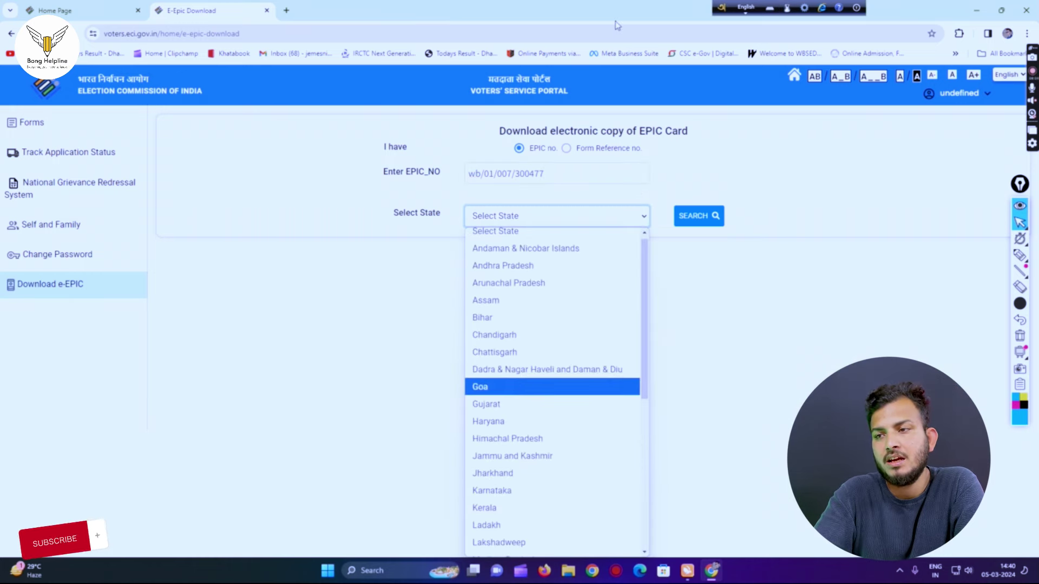
scroll(556, 390, "down", 10)
left_click(497, 549)
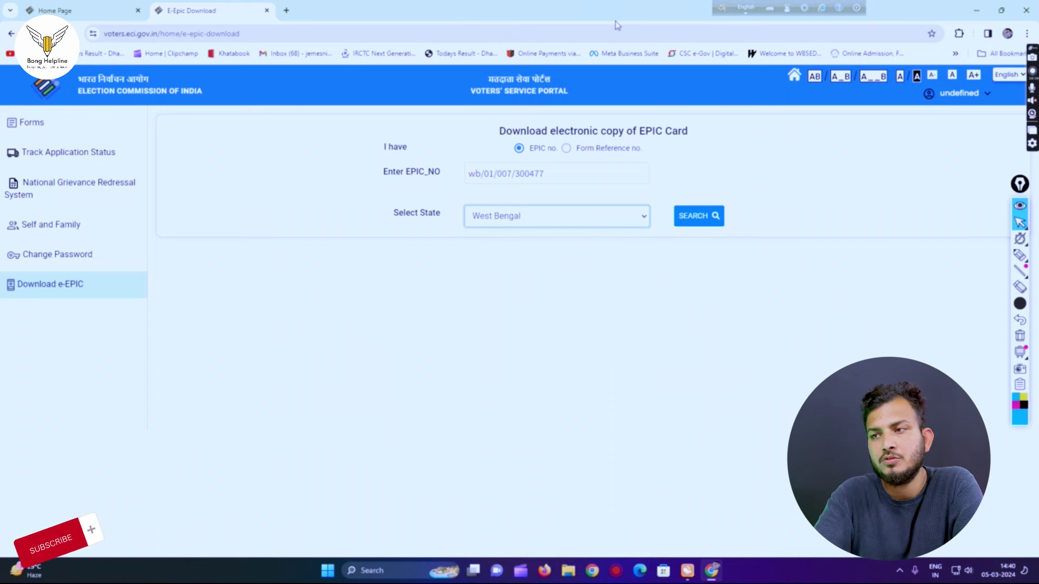
key("Tab")
key("Return")
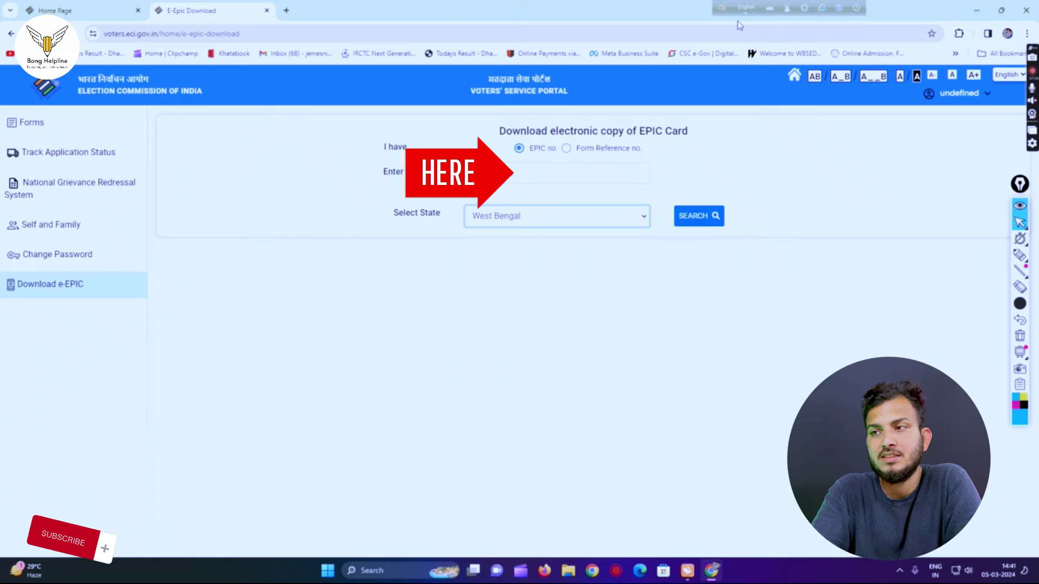
Step: Show the Dinhata elector record, then go to the home page Forms section
key("Return")
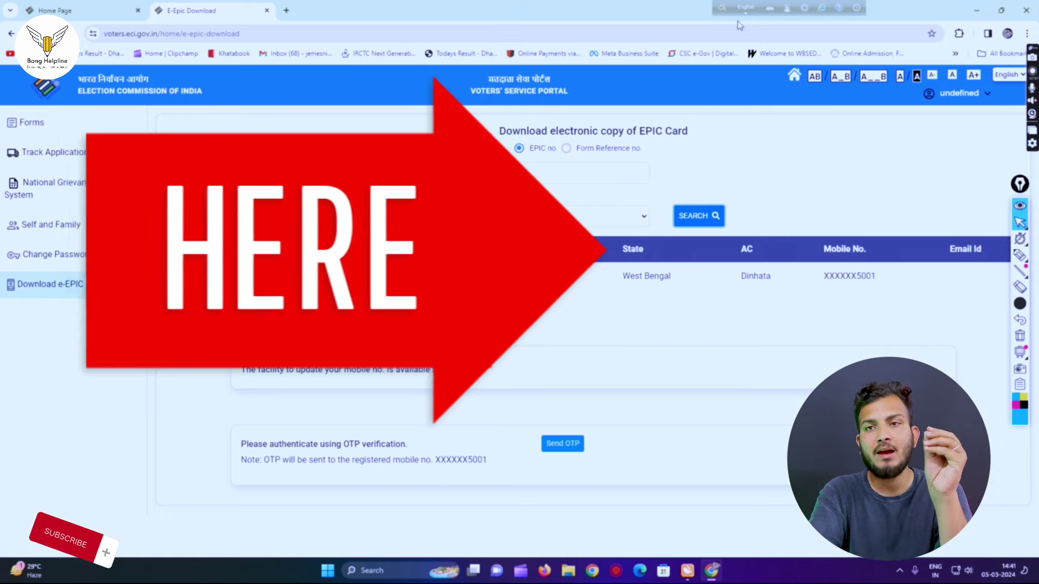
left_click(33, 122)
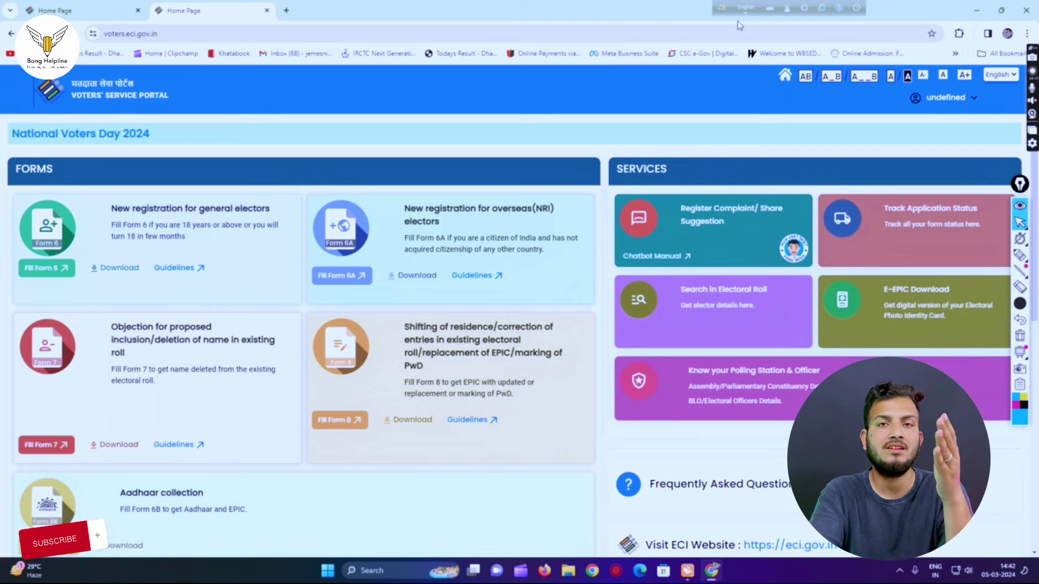
Step: Draw a tick beside the Form 8 card and underline its three-line title
key("ctrl+shift+2")
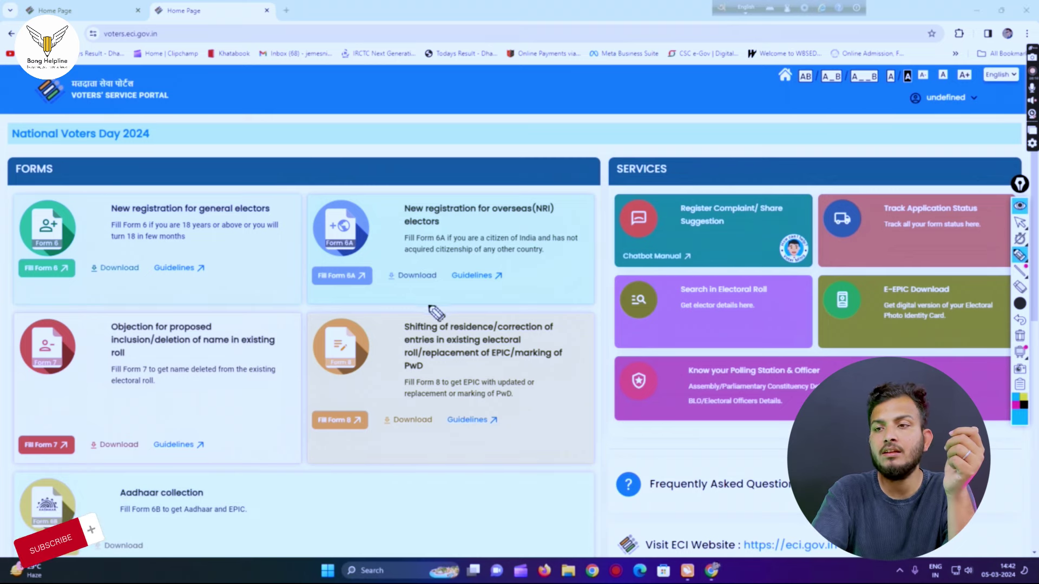
left_click_drag(369, 331, 428, 300)
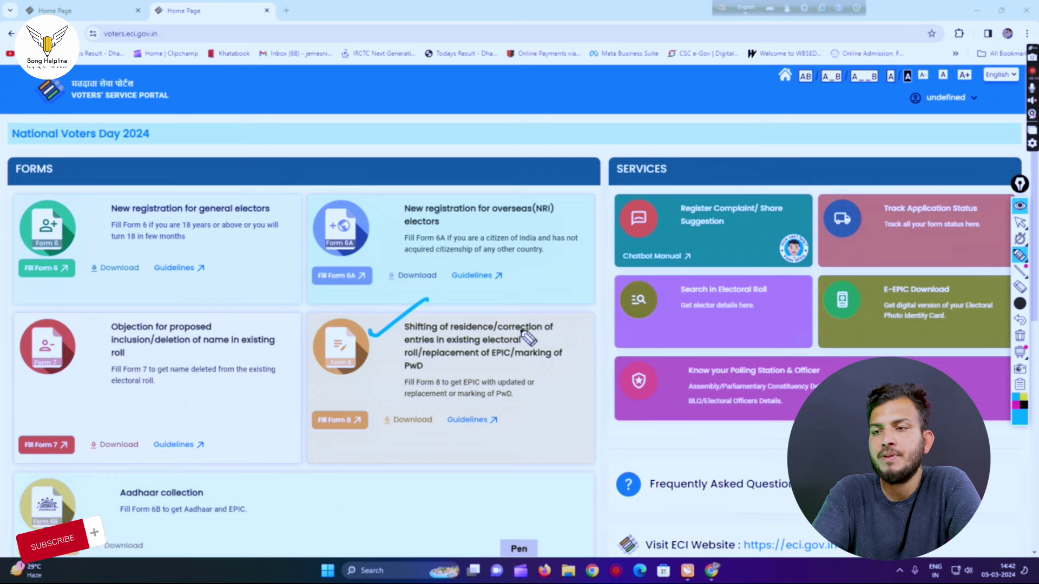
left_click_drag(507, 330, 560, 327)
left_click_drag(414, 345, 520, 340)
left_click_drag(415, 358, 562, 355)
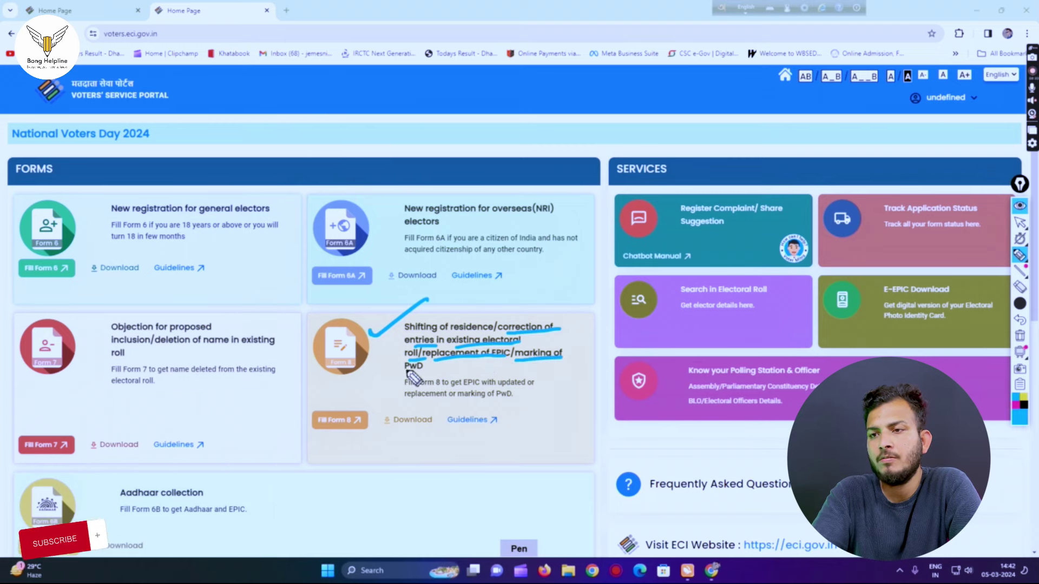
key("e")
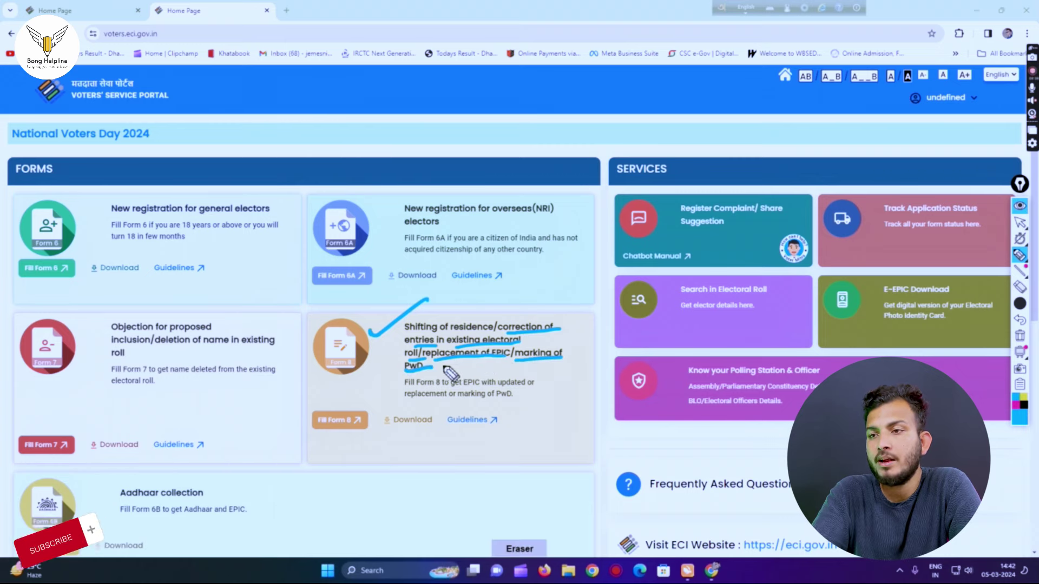
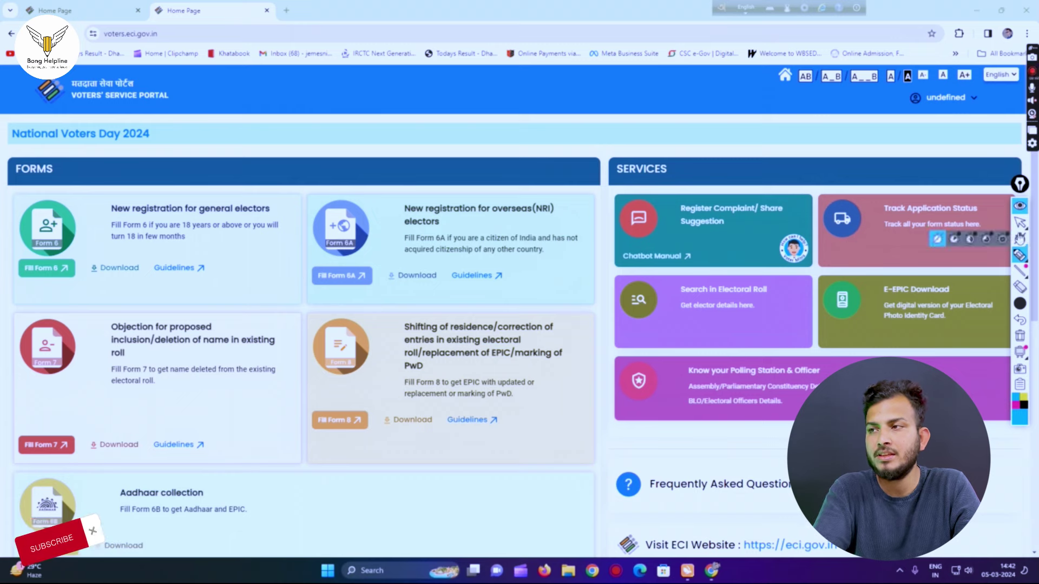
left_click(1020, 223)
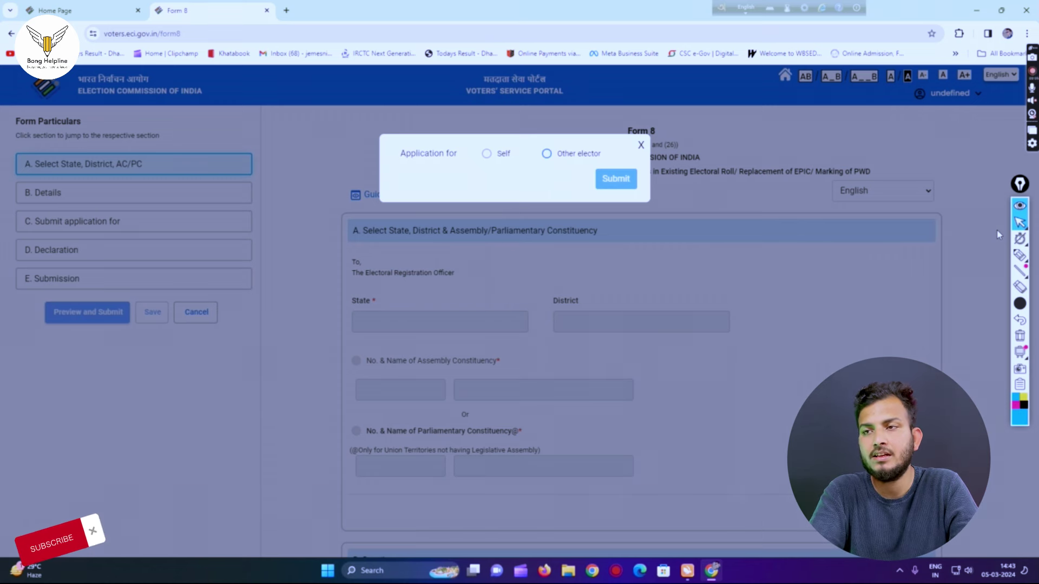
key("Right")
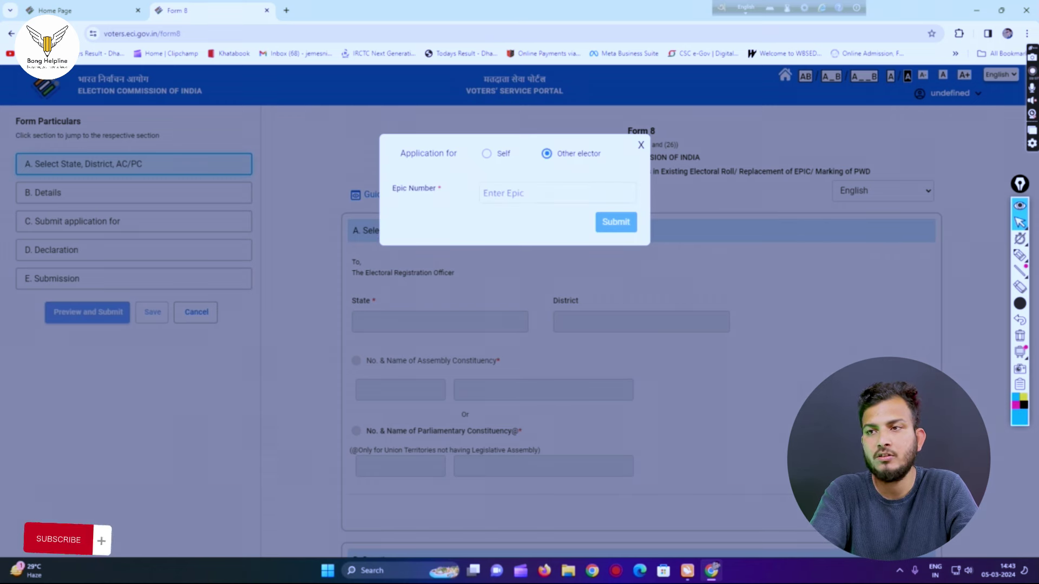
left_click(543, 193)
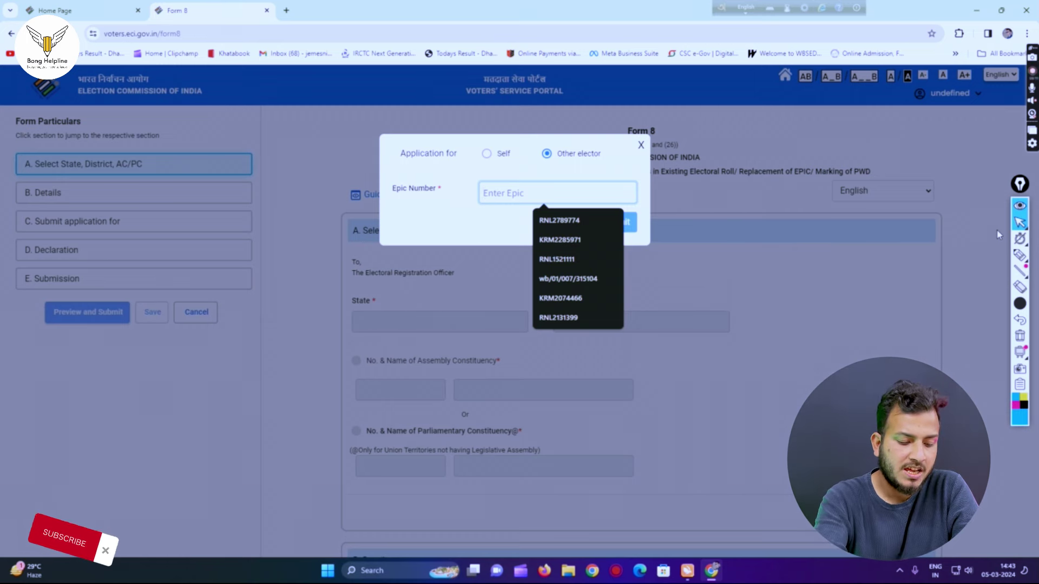
key("Escape")
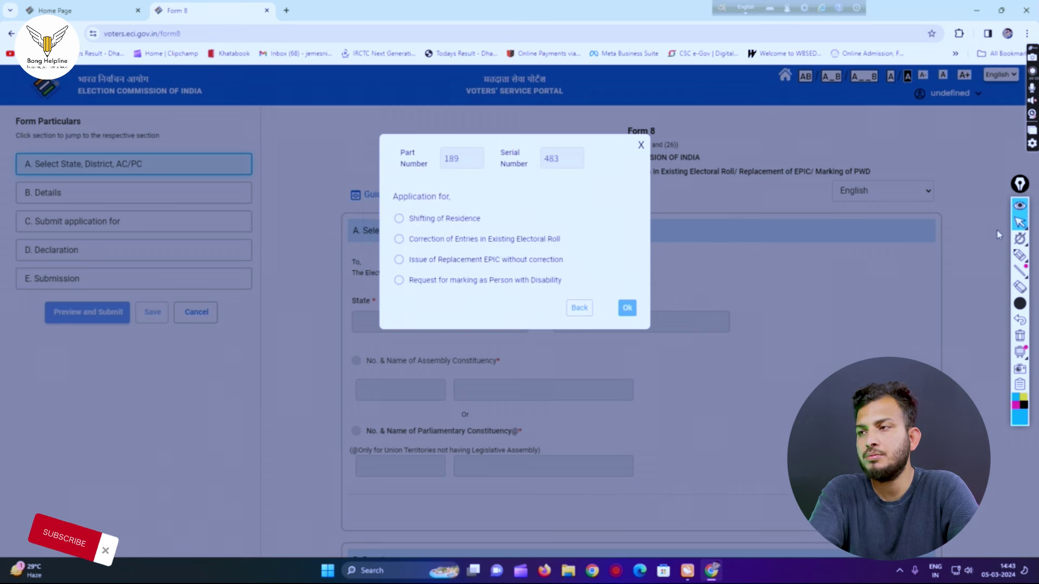
Step: Look over the application-type choices offered in the Form 8 dialog
left_click(1020, 255)
left_click_drag(491, 220, 524, 206)
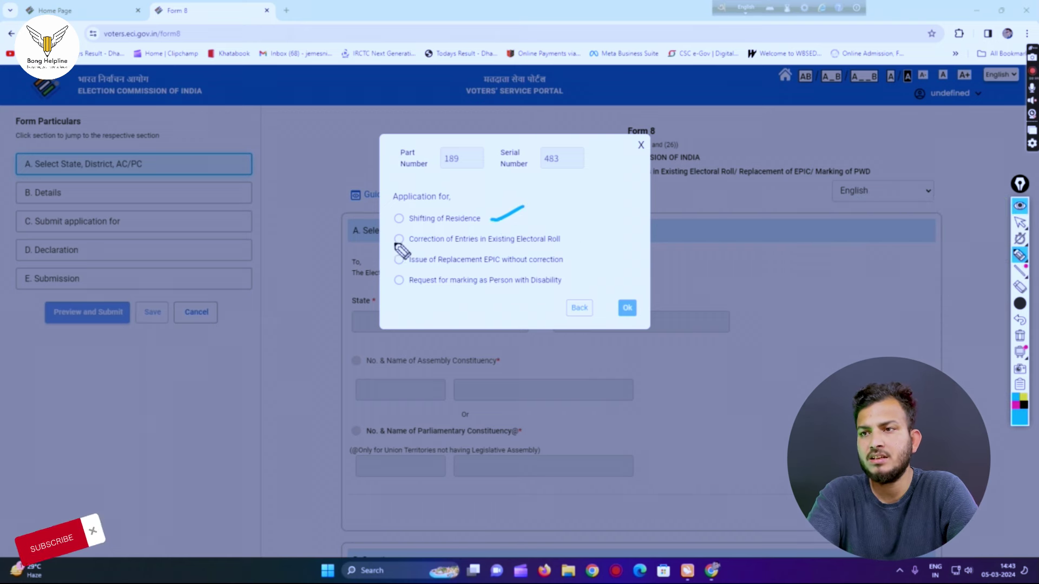
mouse_move(390, 242)
left_mouse_down()
mouse_move(407, 233)
mouse_move(590, 245)
left_mouse_up()
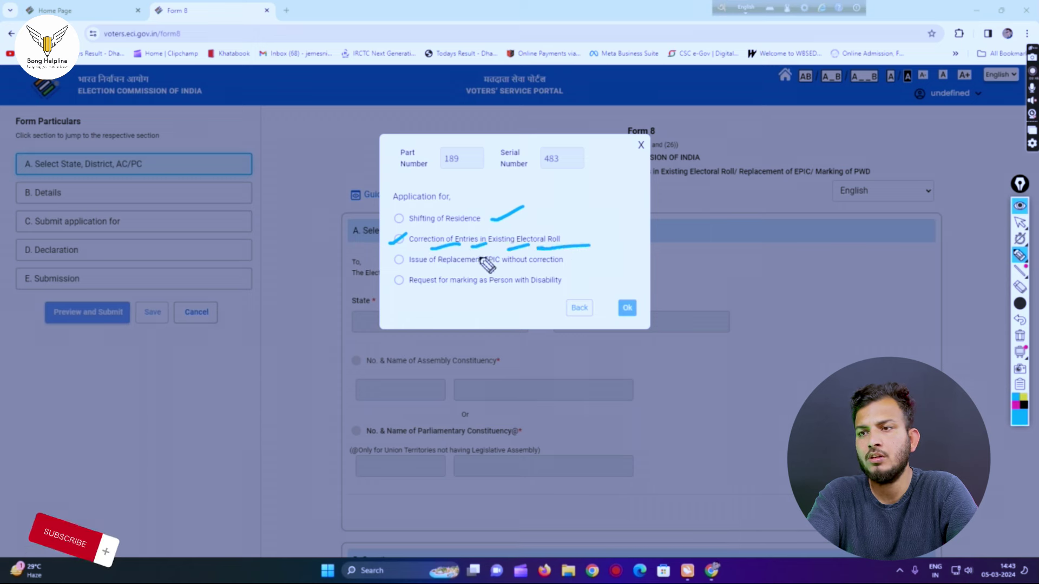
mouse_move(390, 265)
left_mouse_down()
mouse_move(414, 254)
mouse_move(463, 266)
mouse_move(590, 261)
left_mouse_up()
left_click_drag(400, 289, 585, 279)
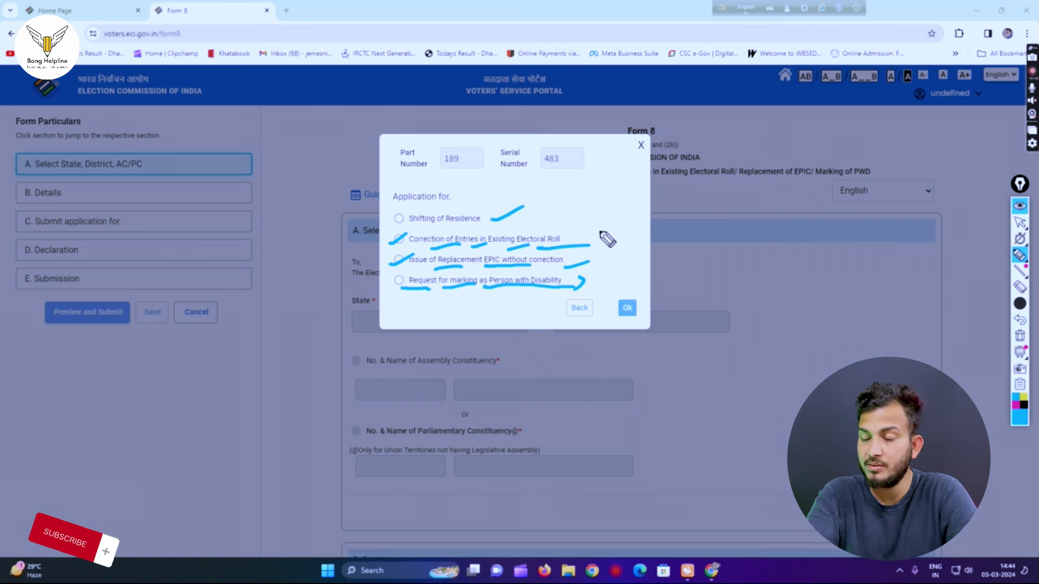
mouse_move(392, 296)
left_mouse_down()
mouse_move(437, 281)
mouse_move(403, 272)
mouse_move(403, 317)
mouse_move(400, 241)
mouse_move(465, 283)
mouse_move(486, 245)
mouse_move(521, 288)
mouse_move(517, 227)
mouse_move(579, 309)
left_mouse_up()
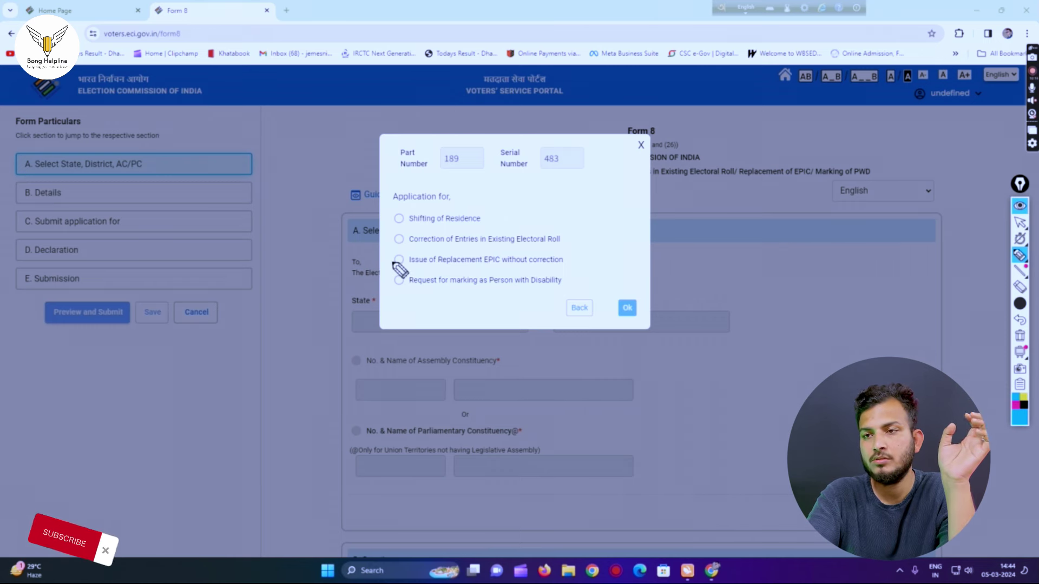
Step: Choose Issue of Replacement EPIC without correction, prefilling West Bengal, COOCHBEHAR and 7 Dinhata
key("p")
left_click_drag(387, 263, 402, 259)
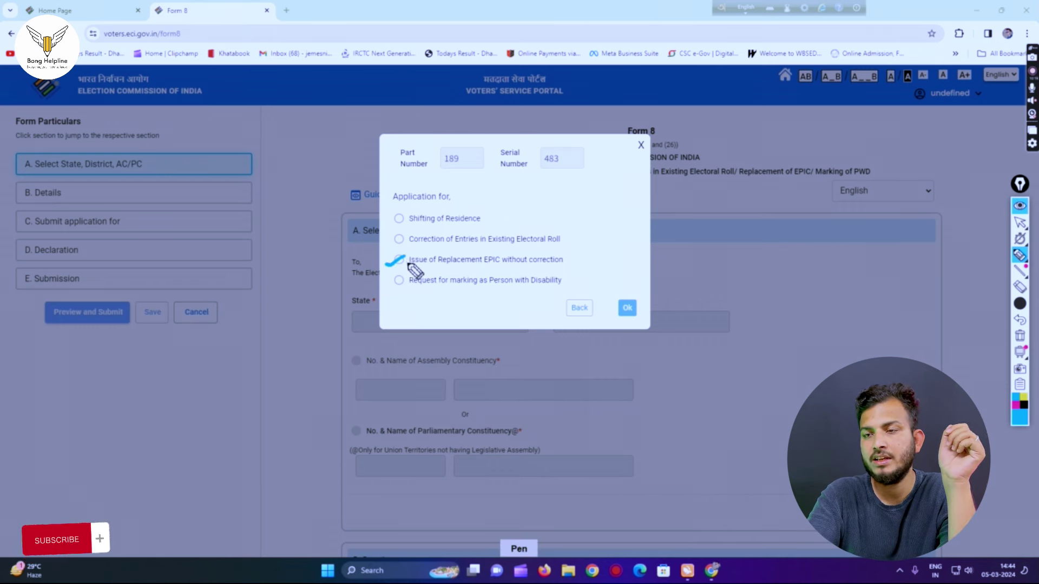
key("e")
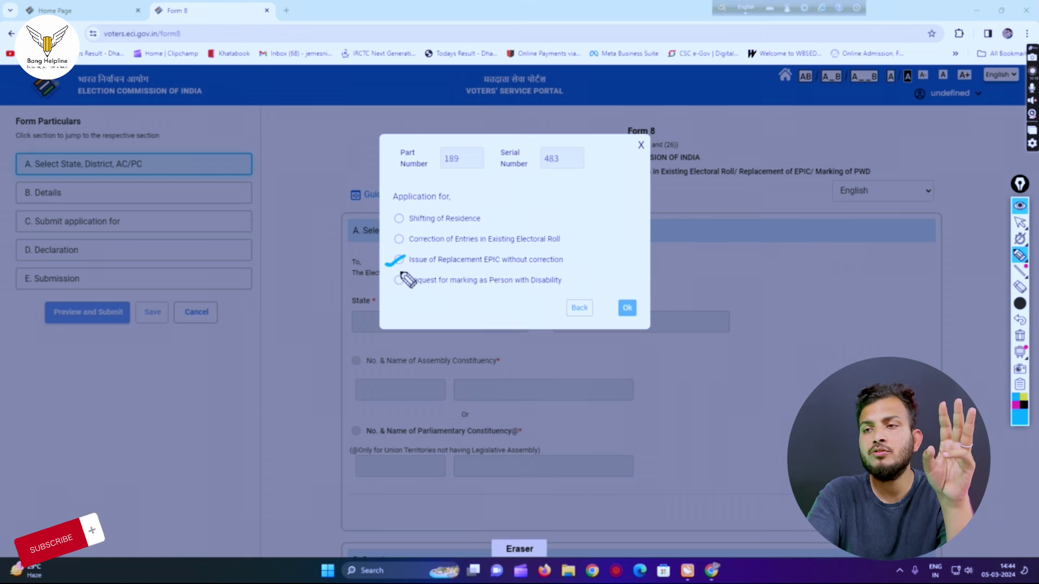
left_click(400, 264)
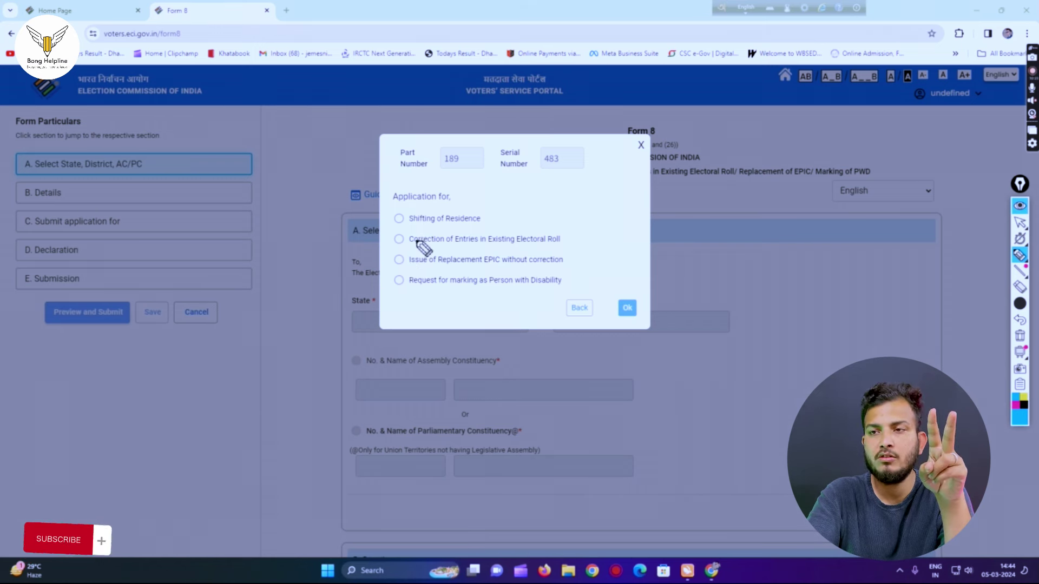
key("ctrl+z")
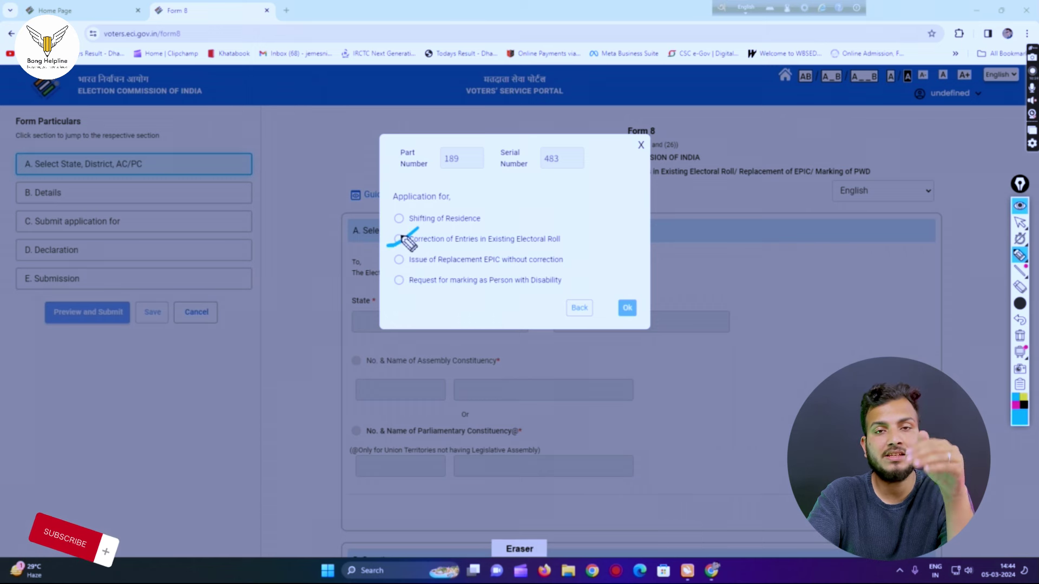
mouse_move(399, 233)
left_mouse_down()
mouse_move(405, 269)
mouse_move(403, 235)
mouse_move(438, 202)
mouse_move(411, 262)
left_mouse_up()
key("p")
key("e")
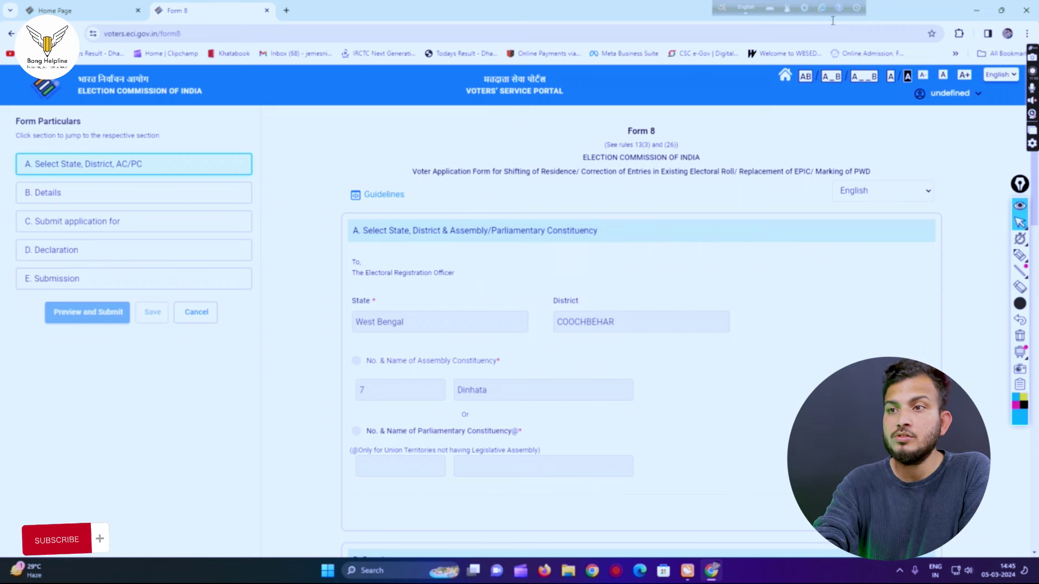
Step: Record the original EPIC as destroyed due to reason beyond control and continue to Declaration
scroll(638, 324, "down", 4)
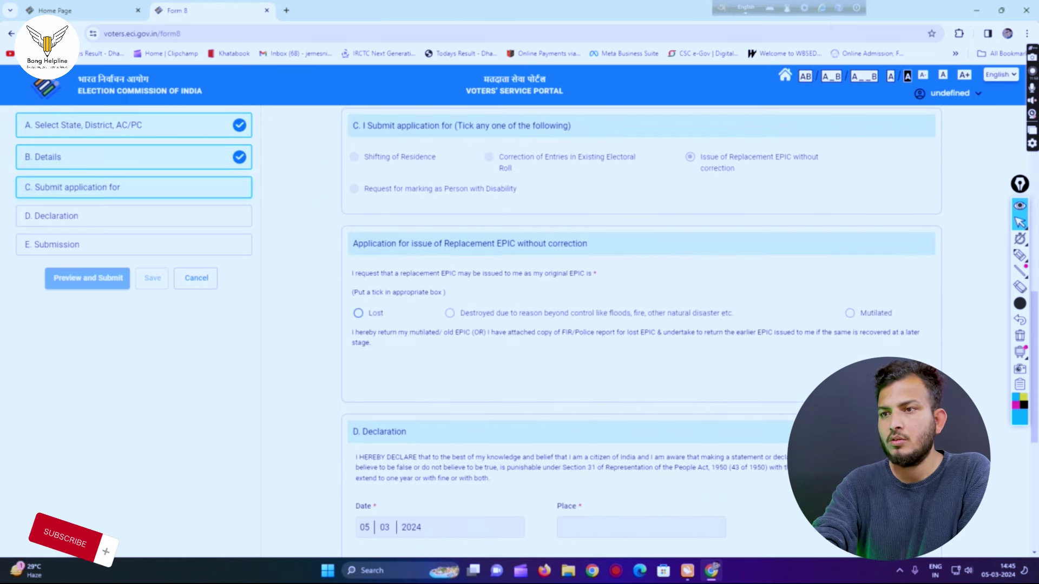
left_click(358, 313)
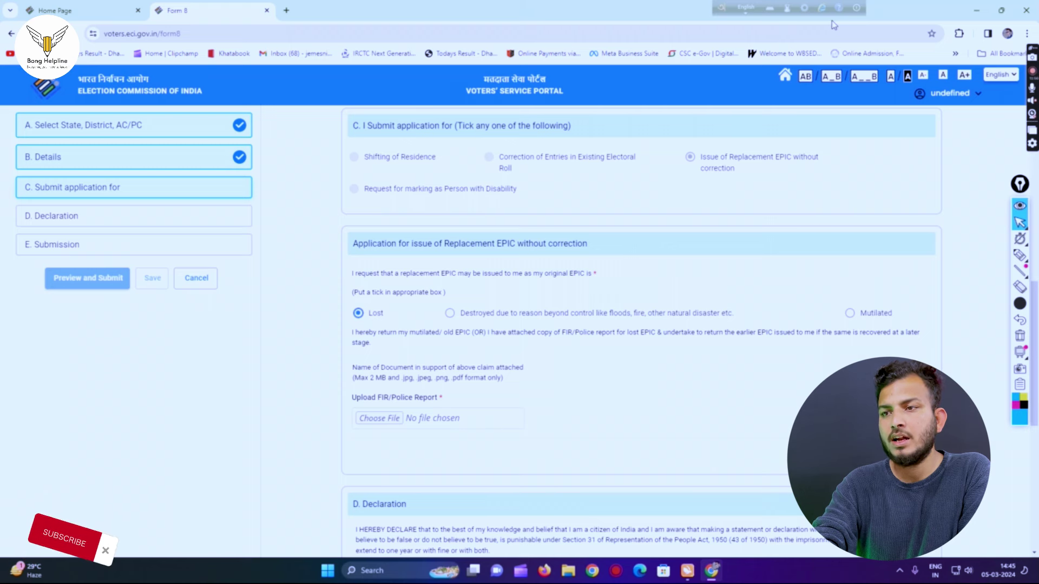
key("Right")
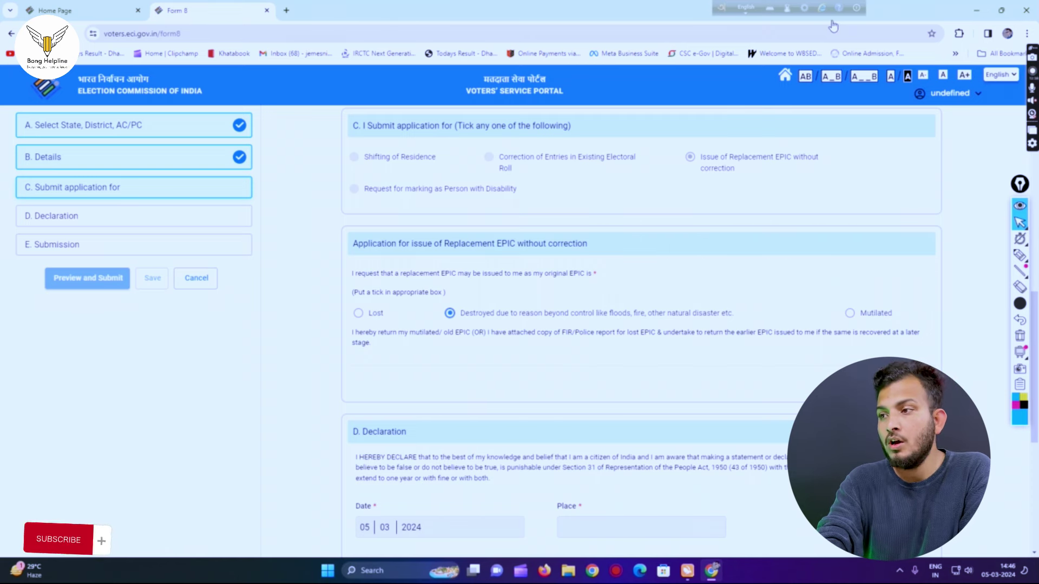
key("Return")
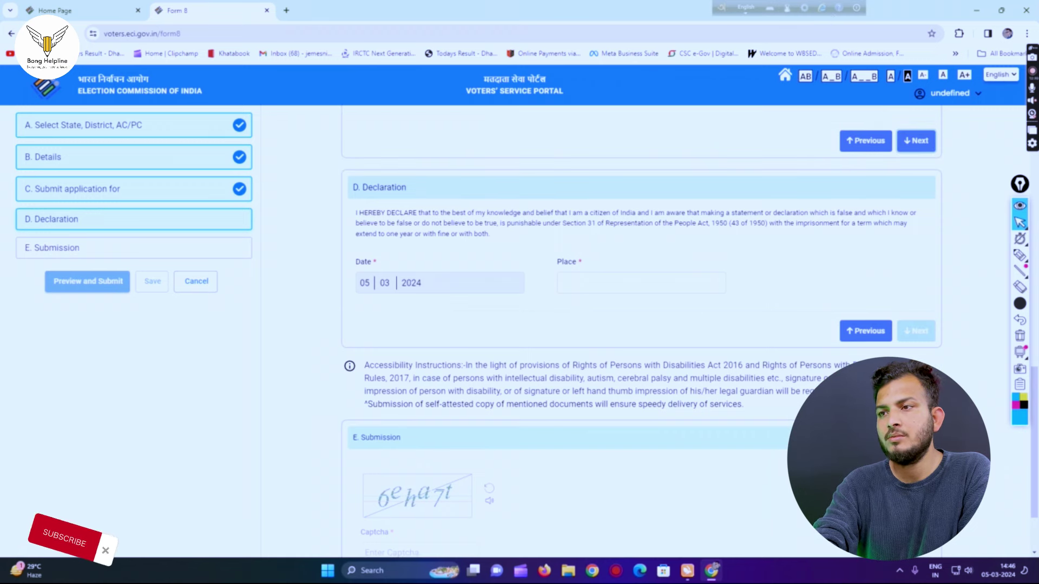
Step: Enter the declaration place and the captcha code, then open the Form 8 preview
key("Tab")
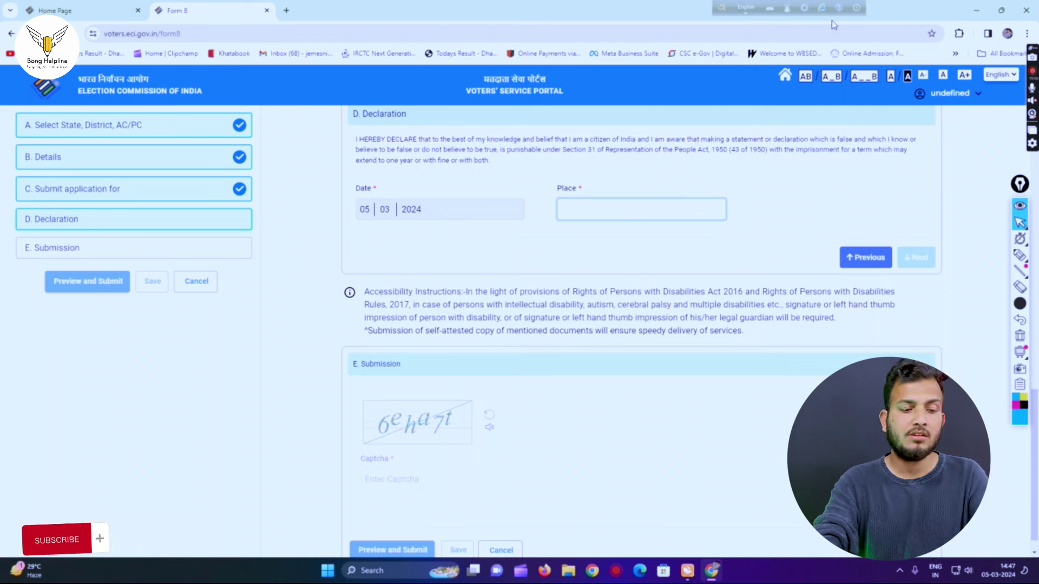
type("sad")
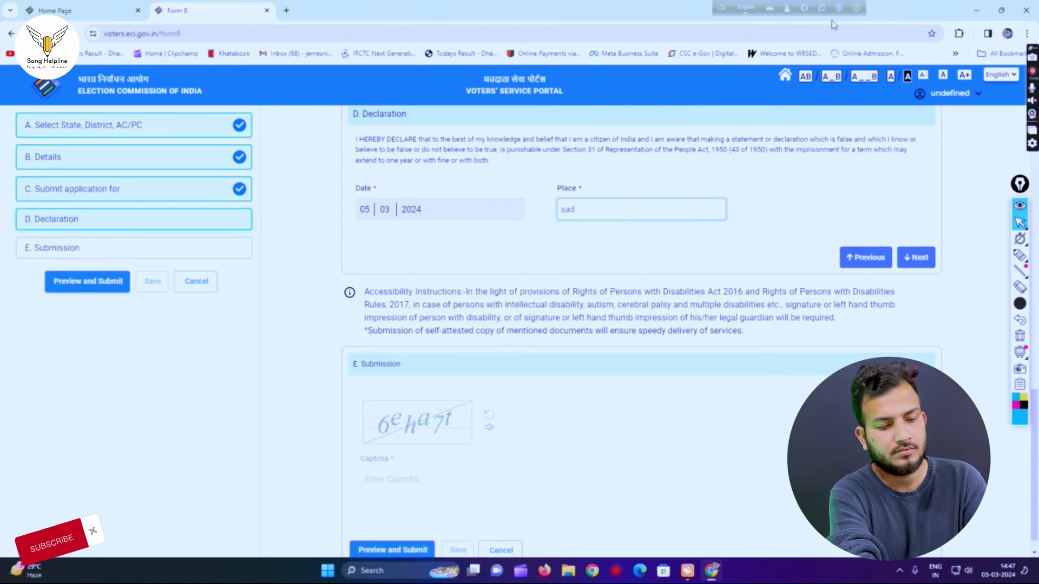
type("ialer")
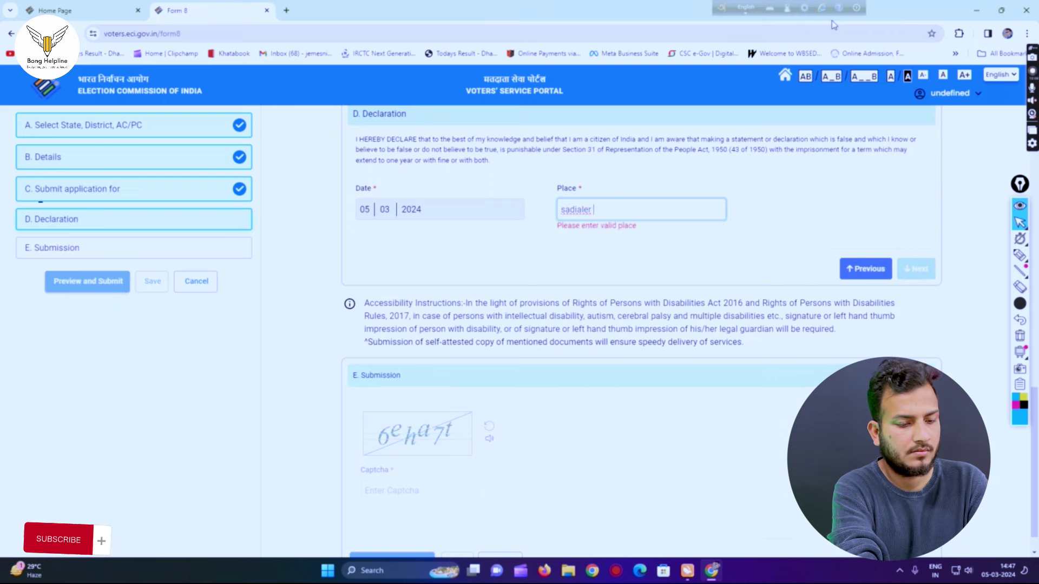
type(" kuthi")
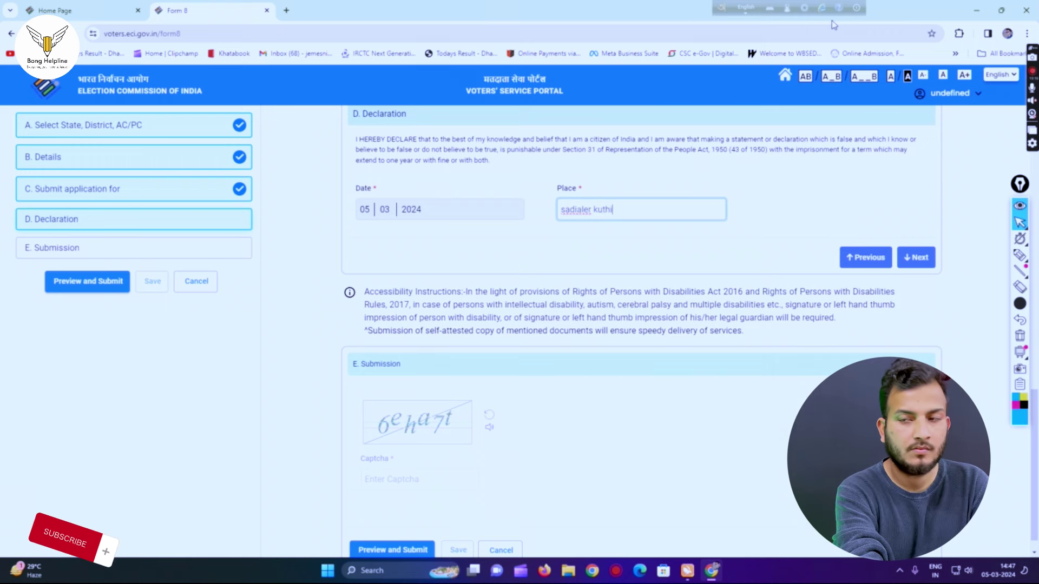
key("Tab")
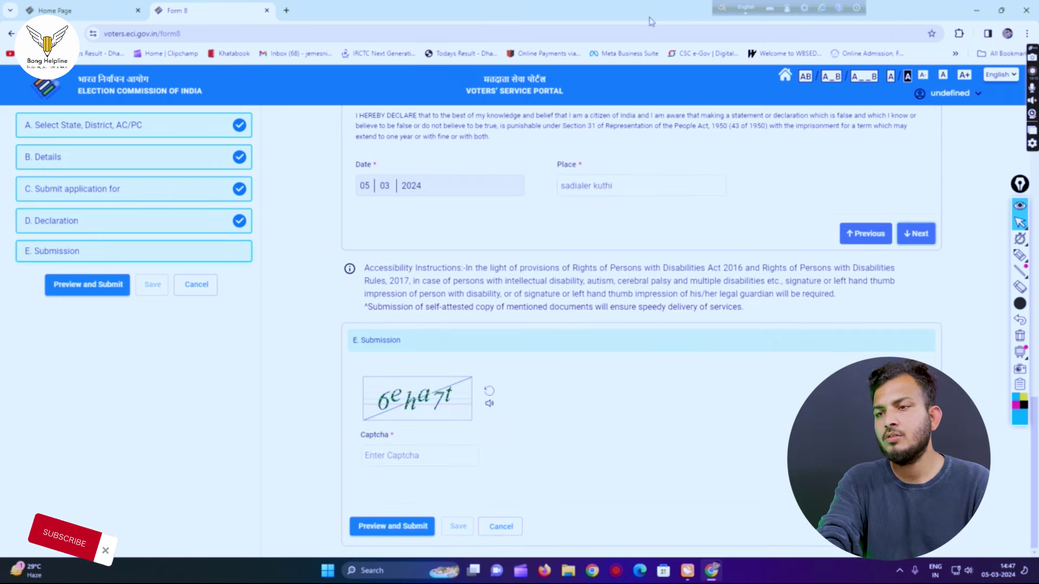
type("6eha7t")
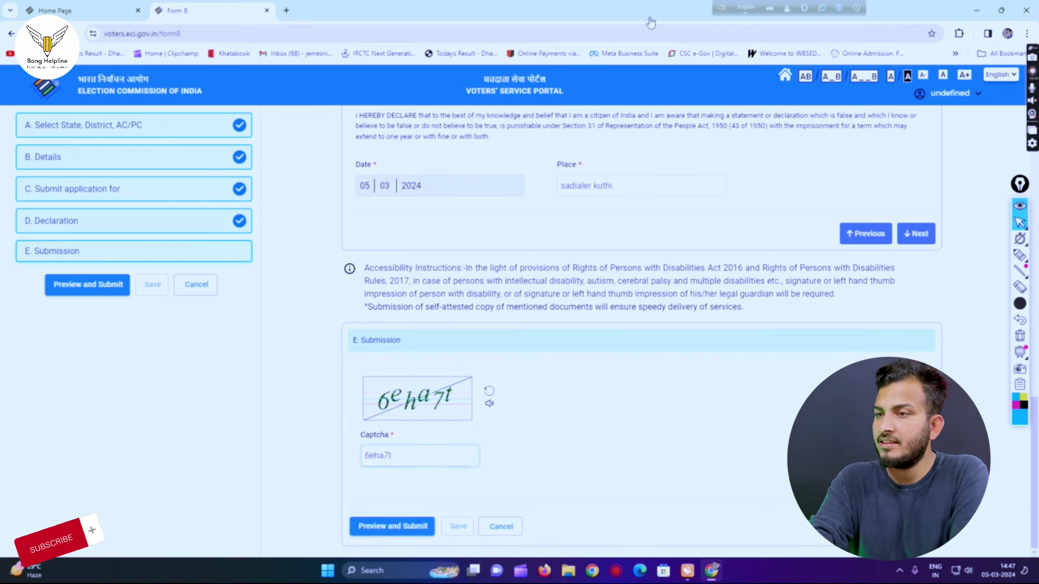
key("Return")
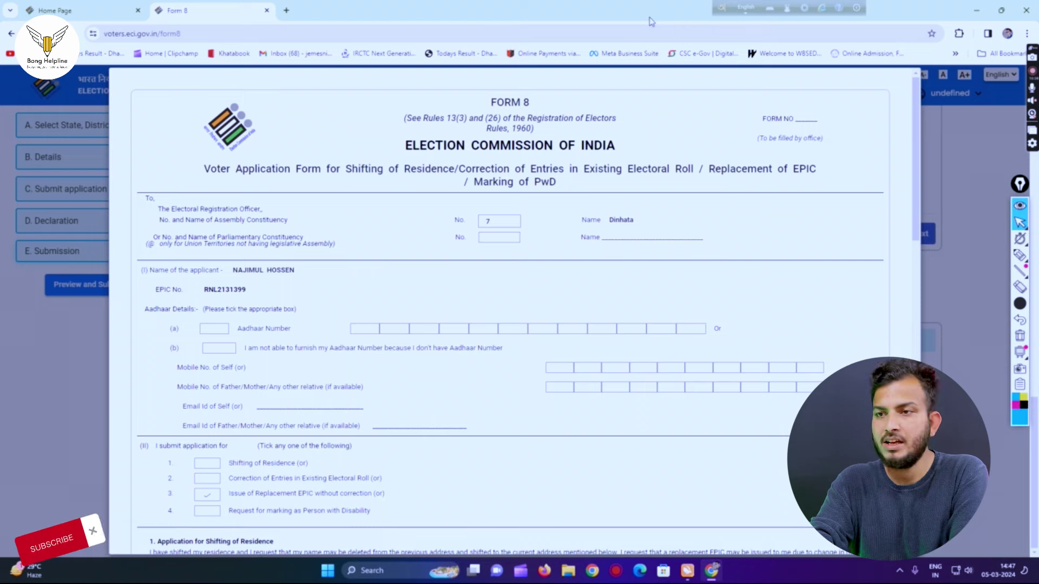
Step: Submit the previewed Form 8 and confirm Yes to get the acknowledgement reference number
key("End")
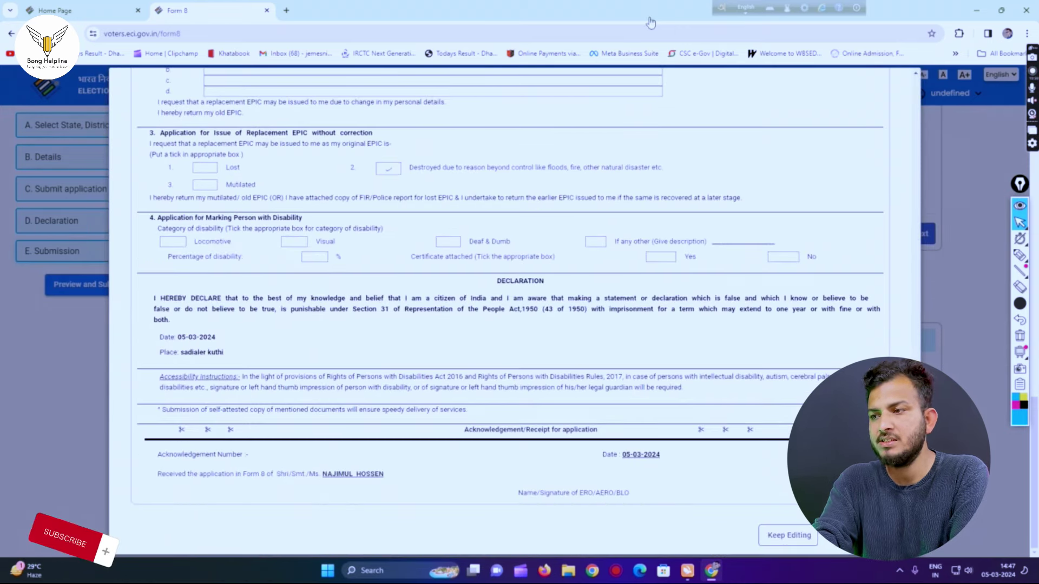
key("Return")
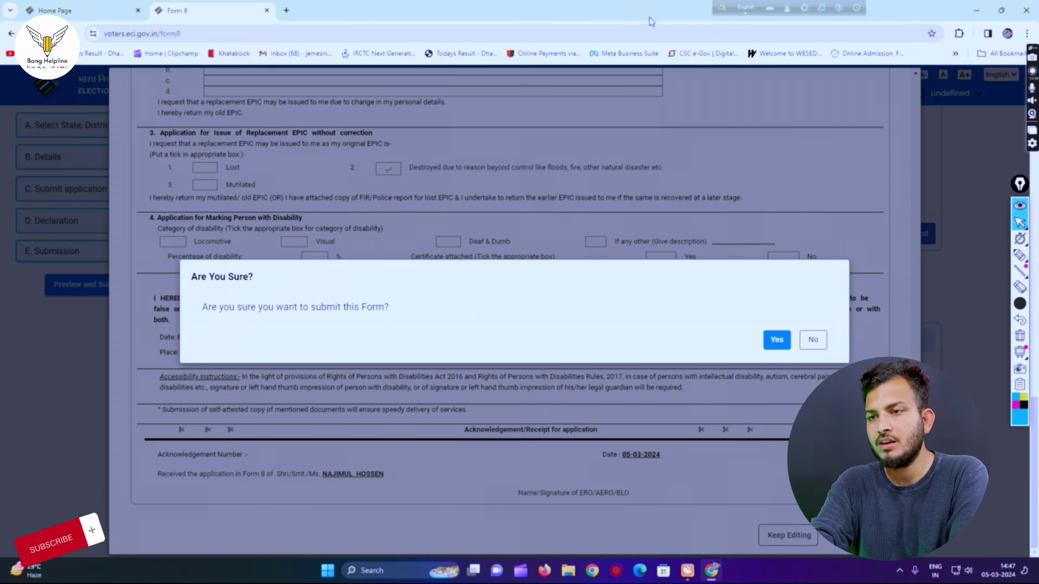
key("Return")
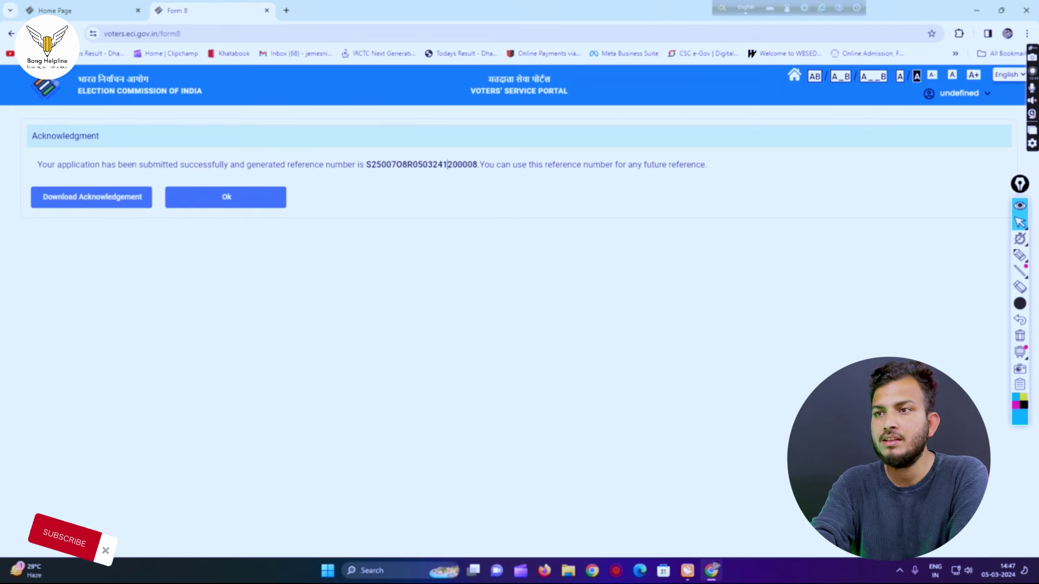
Step: Copy the generated reference number into the Track Application Status form
double_click(447, 164)
key("ctrl+c")
left_click(402, 147)
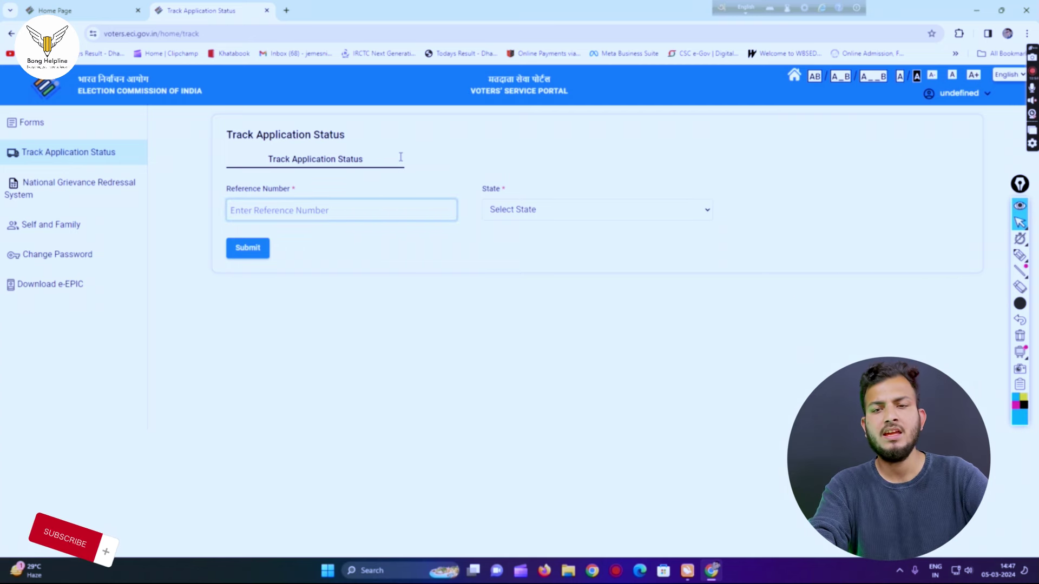
key("ctrl+v")
Step: Pick West Bengal as the state and look up the application's status, showing SUBMITTED
key("Tab")
key("alt+Down")
key("Down")
key("Down")
key("Down")
key("Down")
key("h")
key("g")
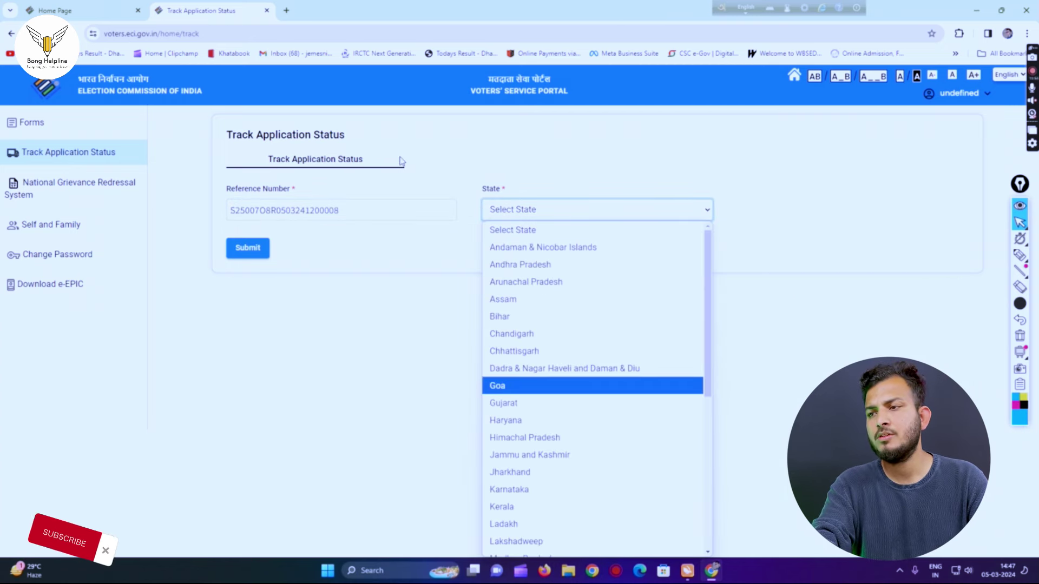
key("h")
key("h")
key("p")
key("p")
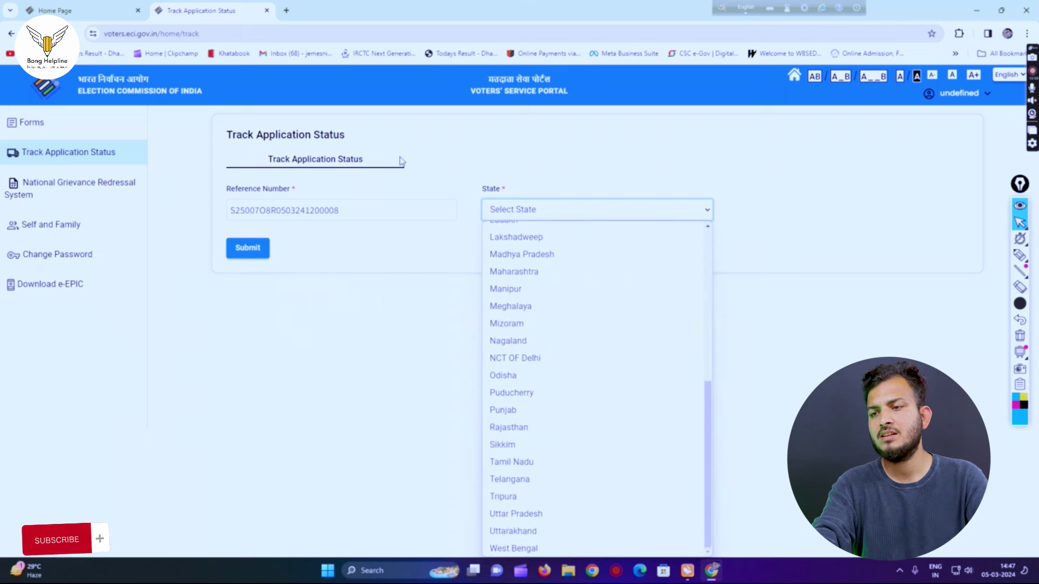
key("u")
key("u")
key("w")
key("Return")
key("Tab")
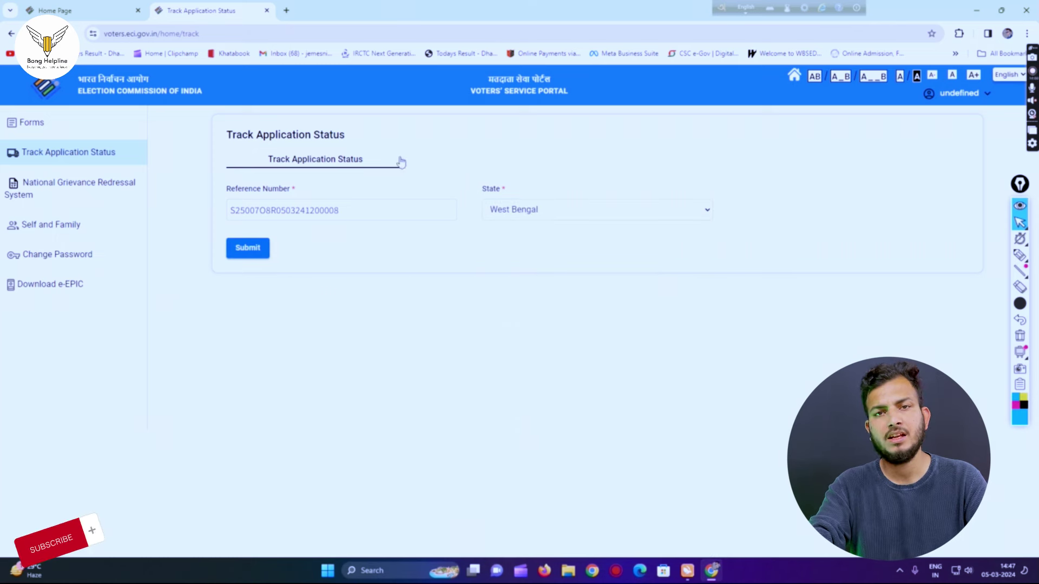
key("Return")
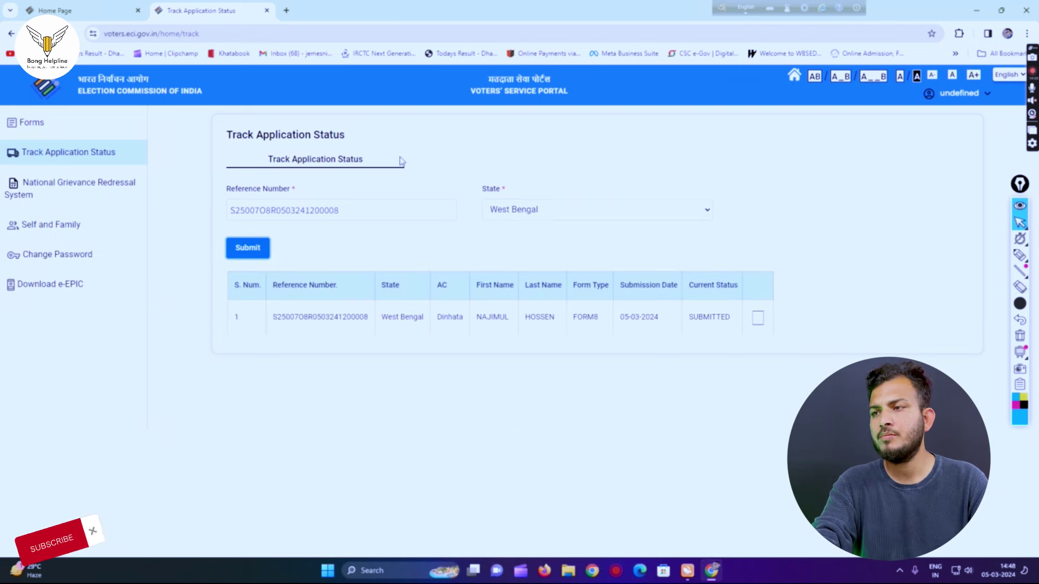